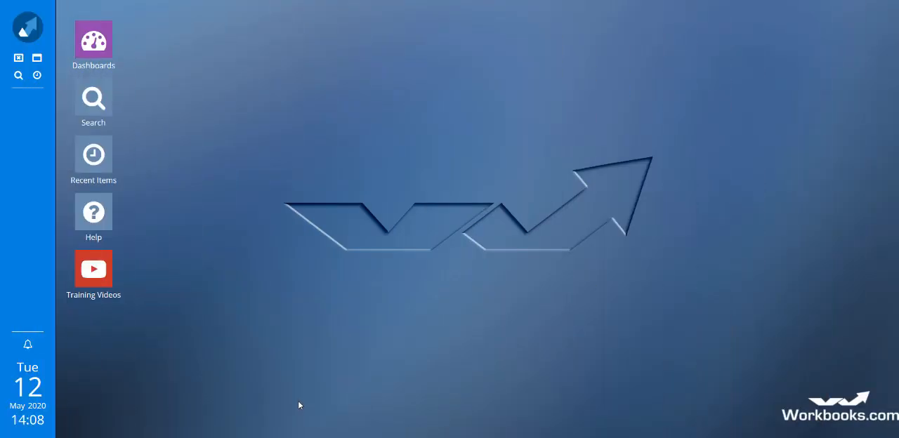
Open the "Open Sales Leads by month" report for editing from the Reporting list and maximise its window
left_click(30, 33)
left_click(120, 350)
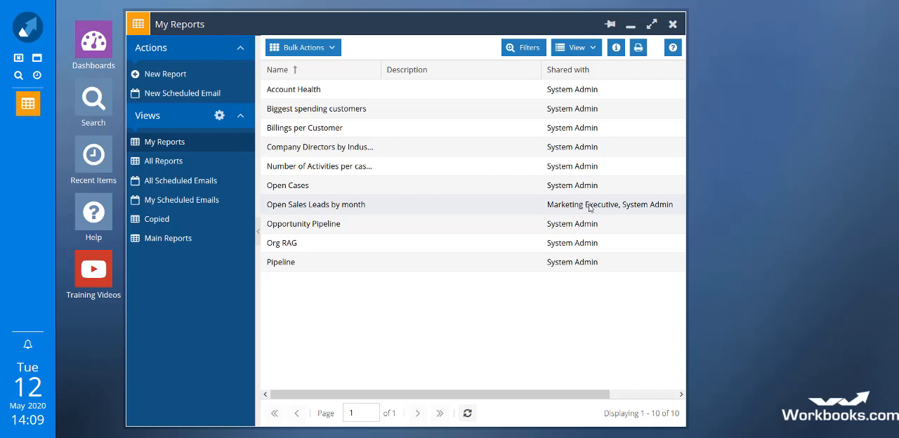
left_click(311, 206)
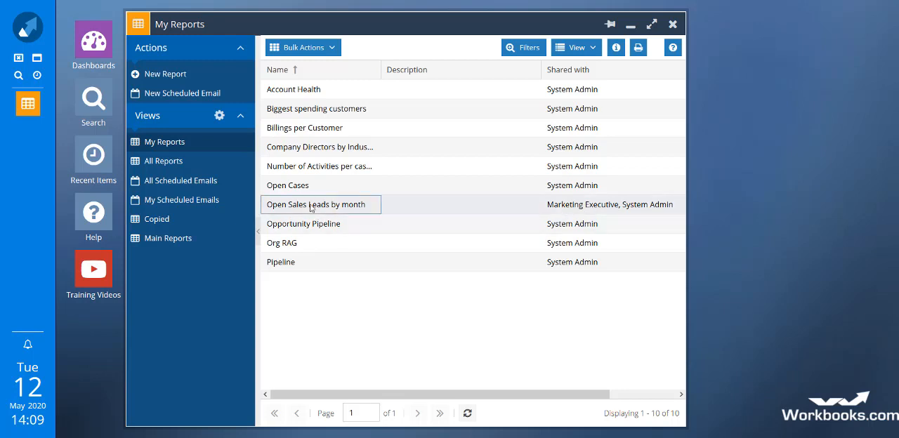
double_click(311, 204)
left_click(176, 98)
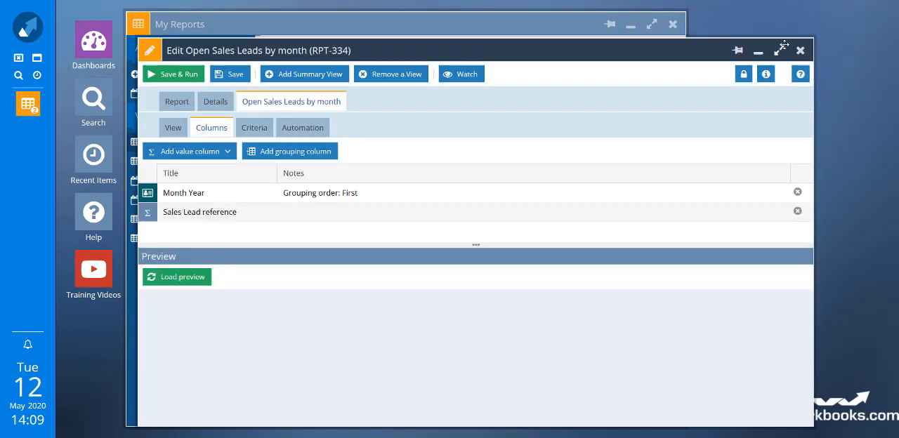
left_click(772, 46)
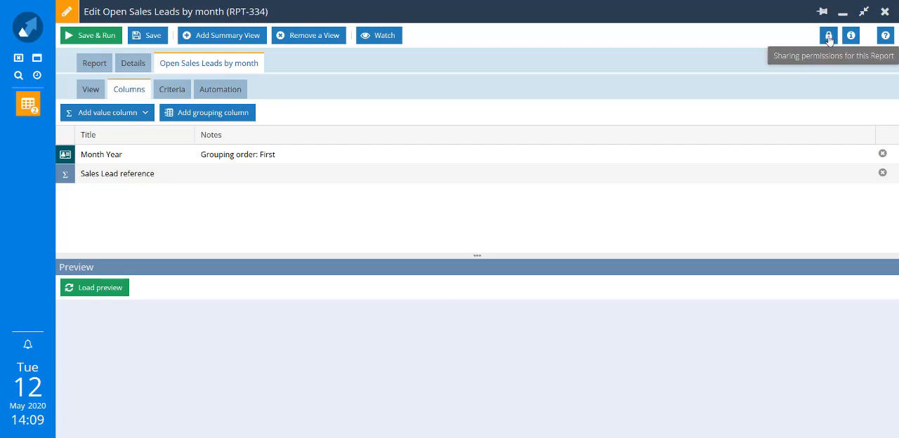
Open the report's sharing permissions and add a read-access rule for an individual user
left_click(829, 37)
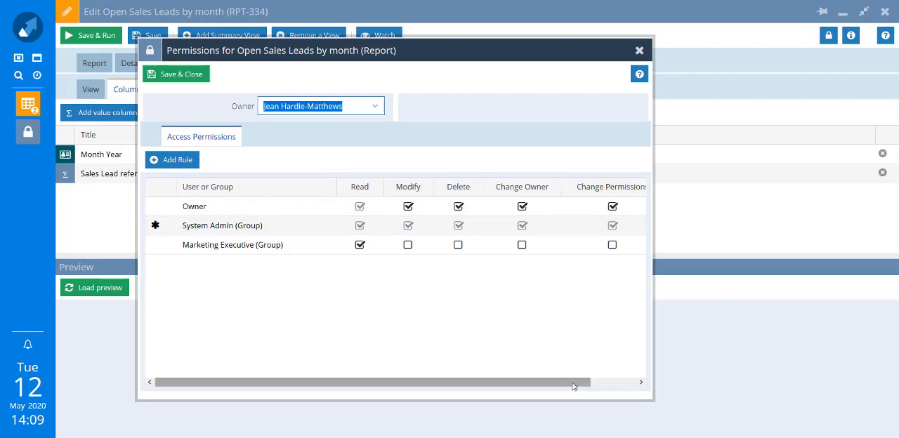
left_click_drag(582, 382, 587, 381)
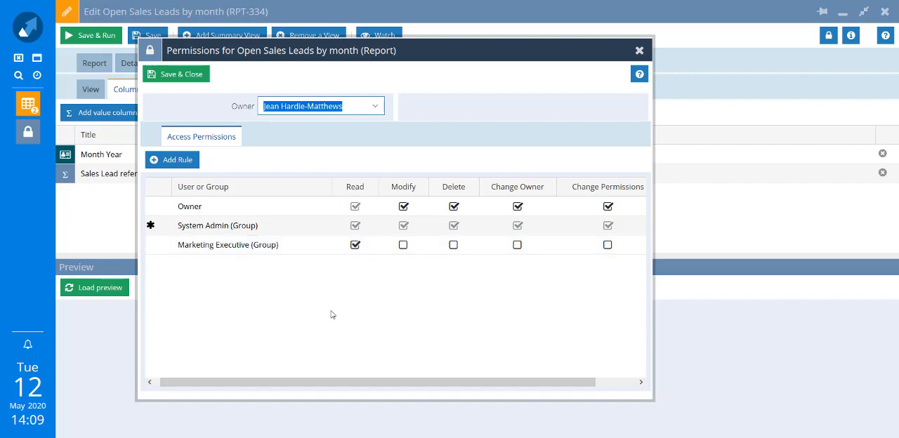
left_click(172, 164)
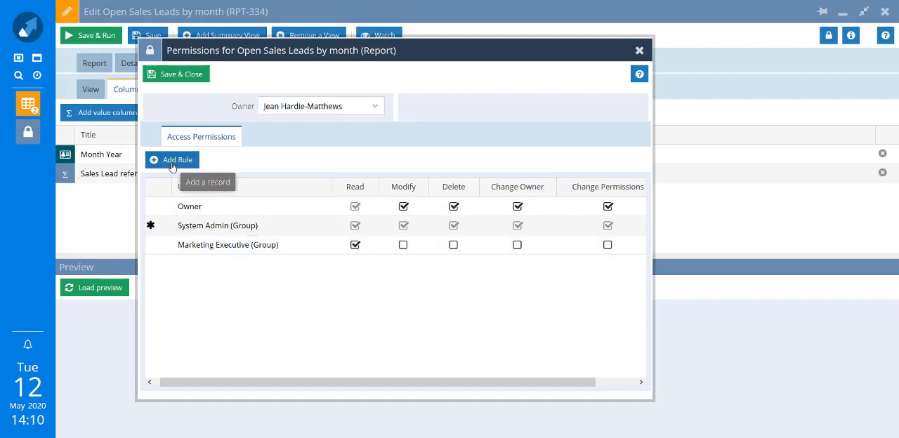
left_click(323, 268)
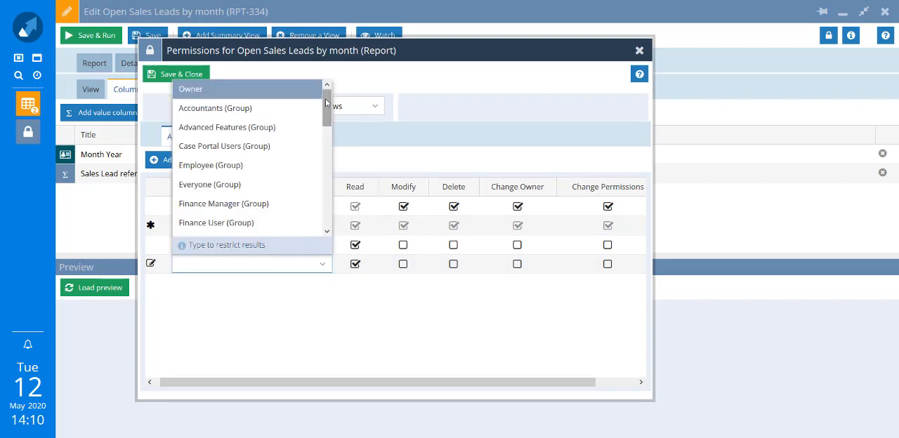
left_click_drag(328, 104, 344, 212)
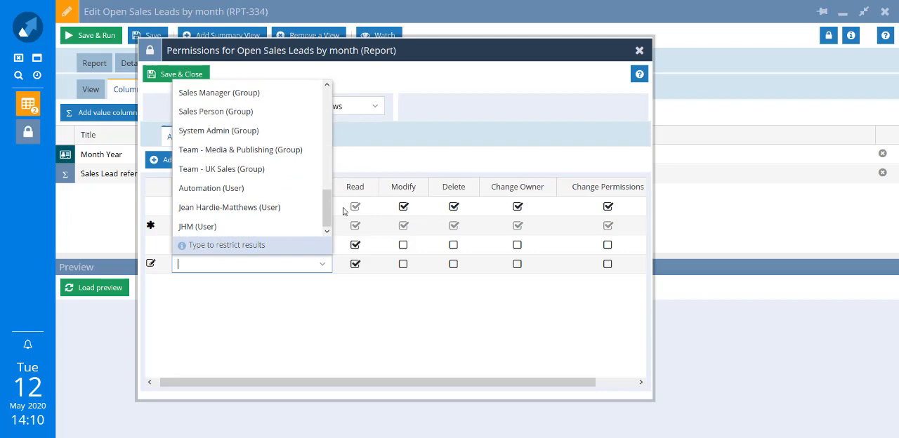
left_click(282, 225)
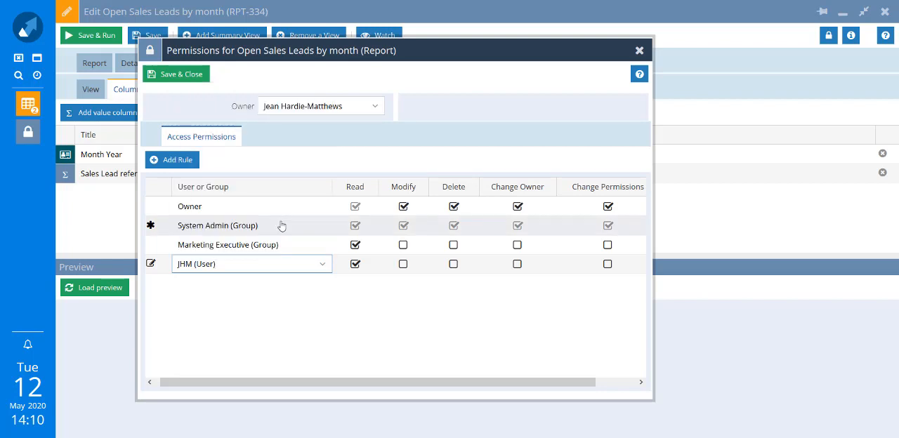
Assign the new read rule to the Everyone group instead, save the permissions, and save and run the report
left_click(321, 265)
scroll(318, 164, "up", 5)
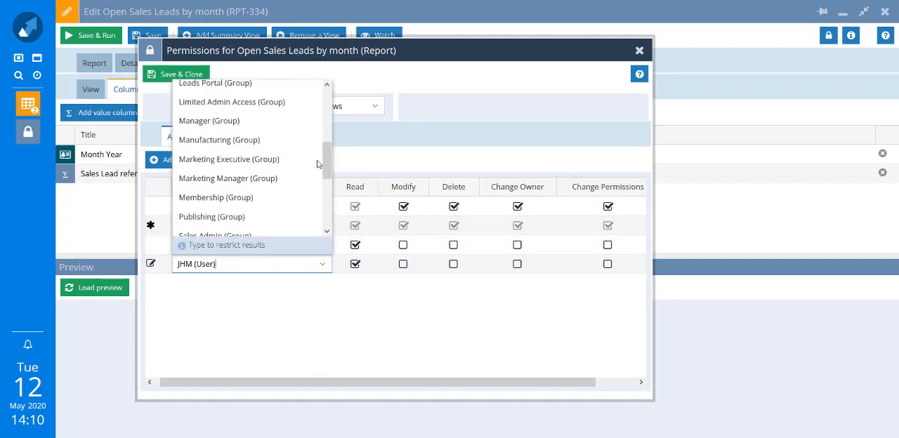
scroll(318, 155, "up", 4)
left_click(281, 137)
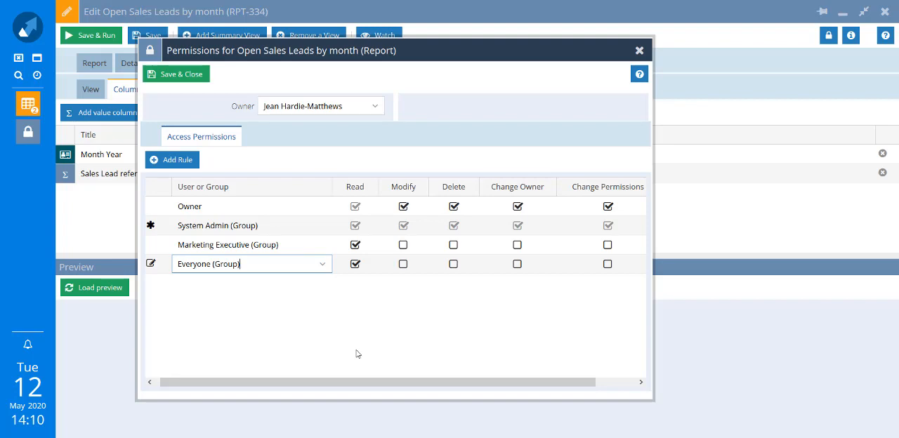
left_click(177, 75)
left_click(91, 36)
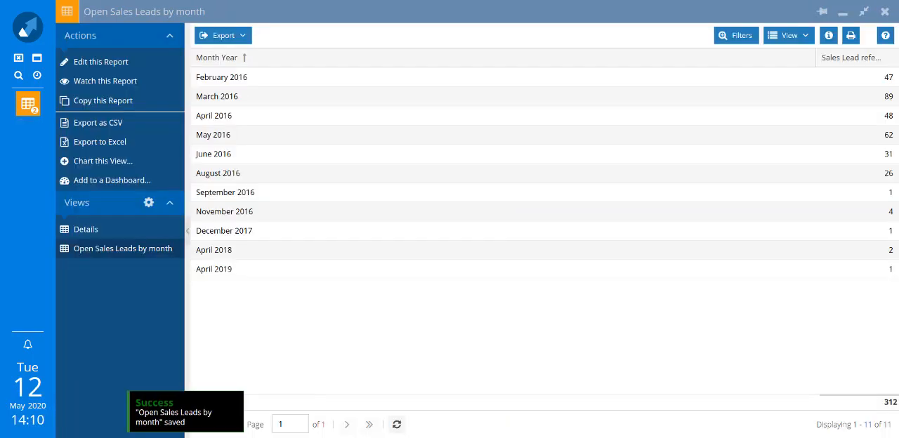
Close the report results and open the All Scheduled Emails view in Reporting
left_click(885, 12)
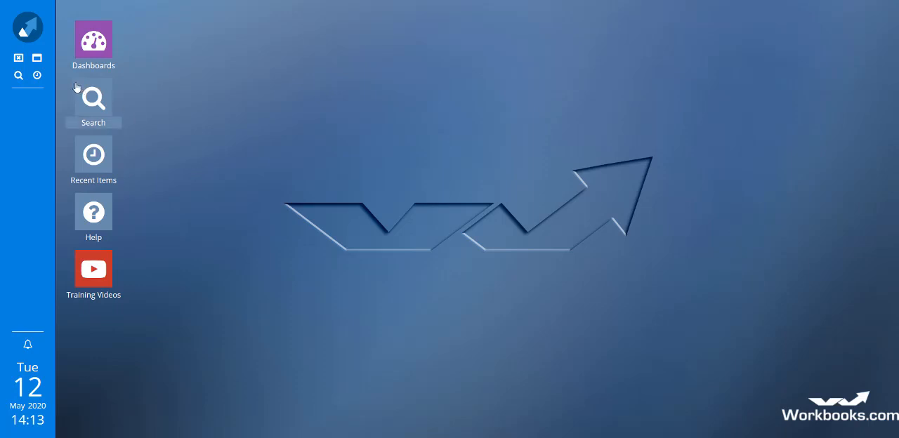
left_click(33, 30)
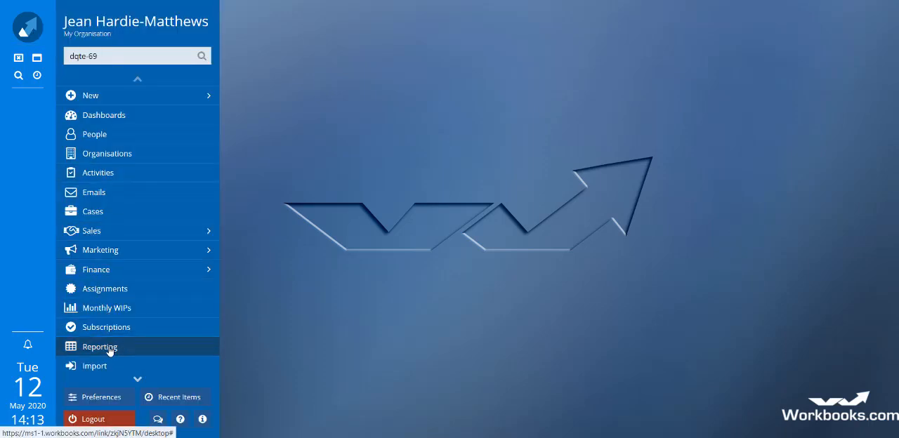
left_click(110, 347)
left_click(653, 25)
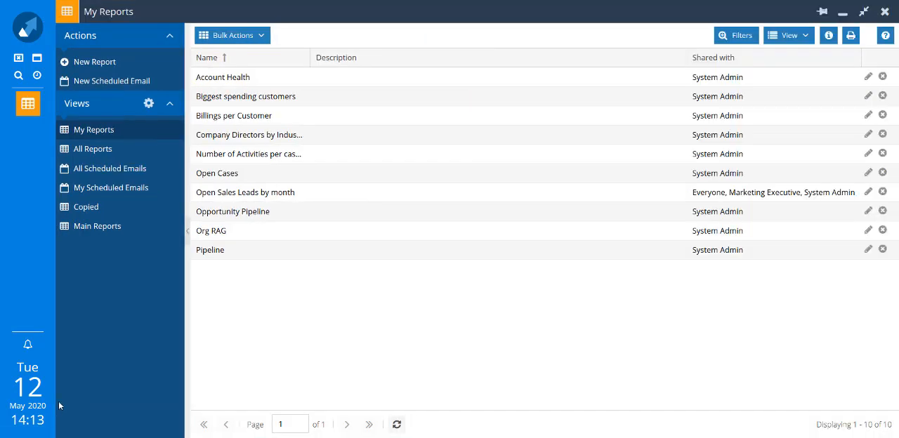
left_click(133, 176)
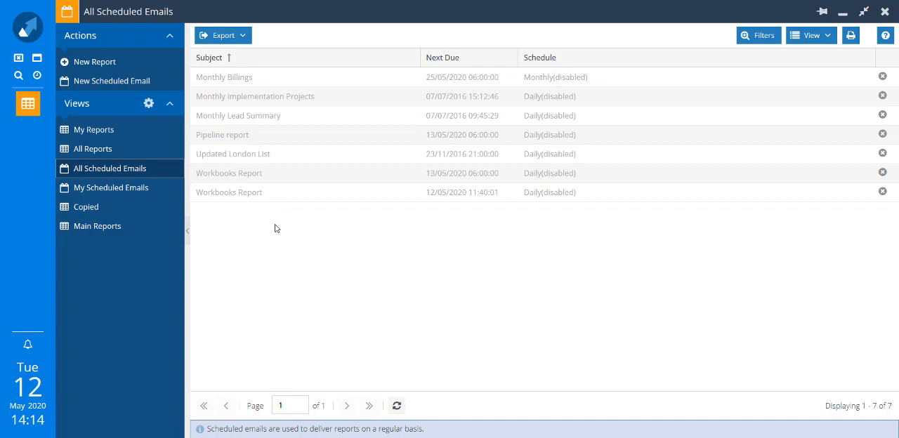
Enable the schedule of the Monthly Billings scheduled email and save it
left_click(220, 83)
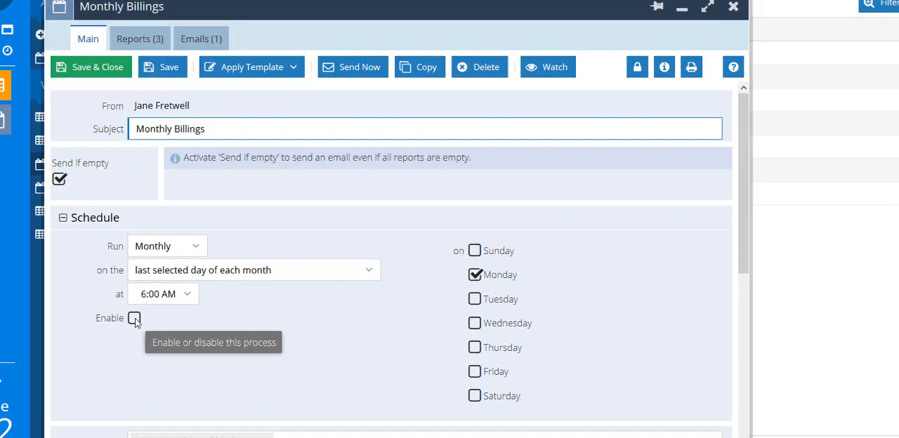
left_click(141, 296)
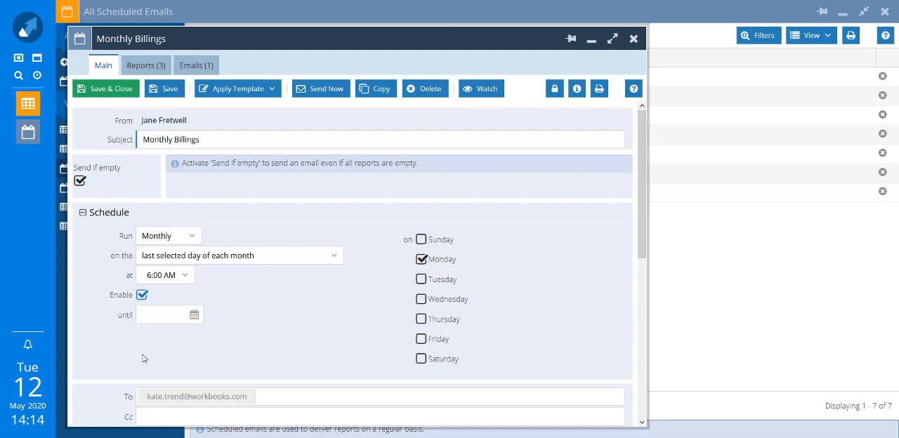
left_click(118, 92)
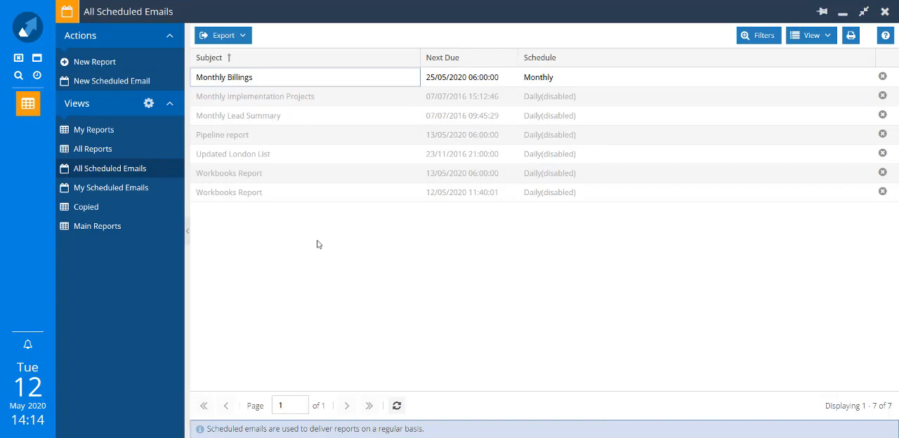
Create a new scheduled email with the subject "Pipeline Report" and turn off sending when reports are empty
left_click(138, 83)
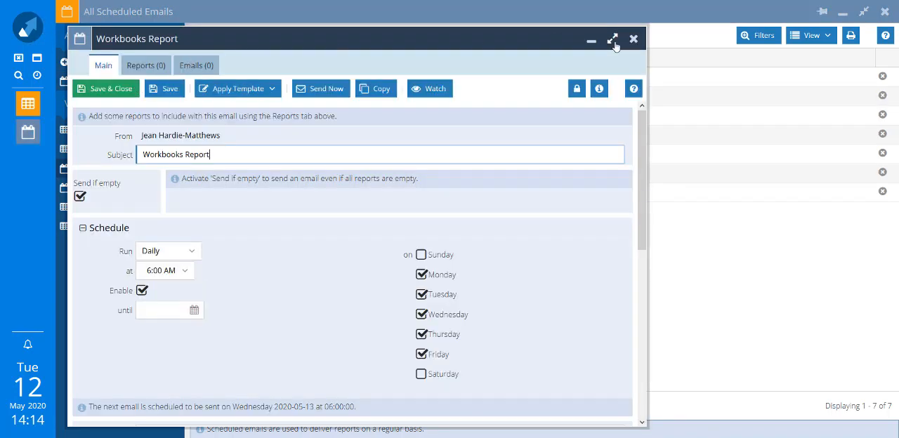
left_click(668, 38)
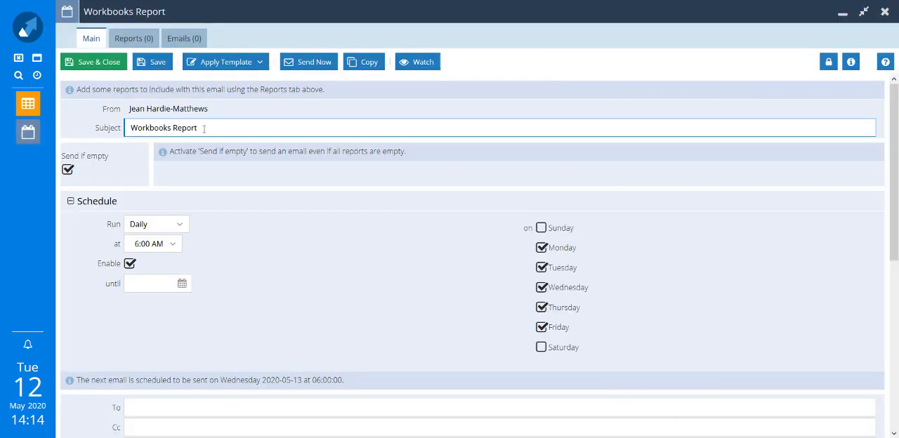
left_click_drag(203, 128, 94, 128)
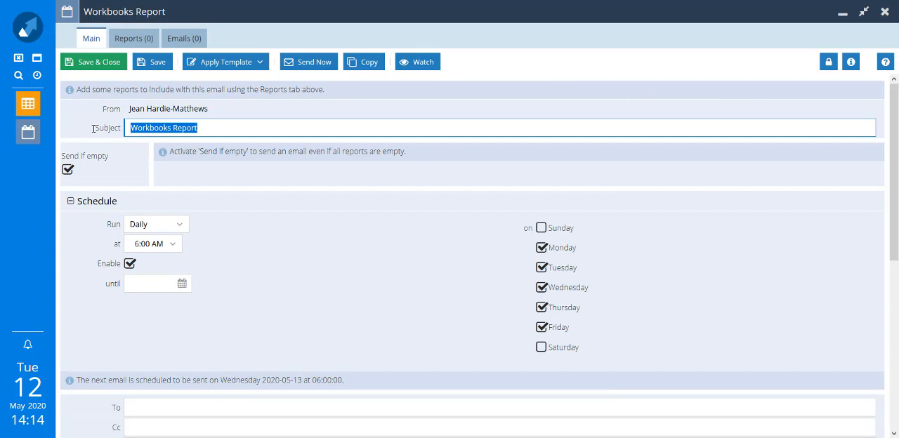
type("Pipeline Report")
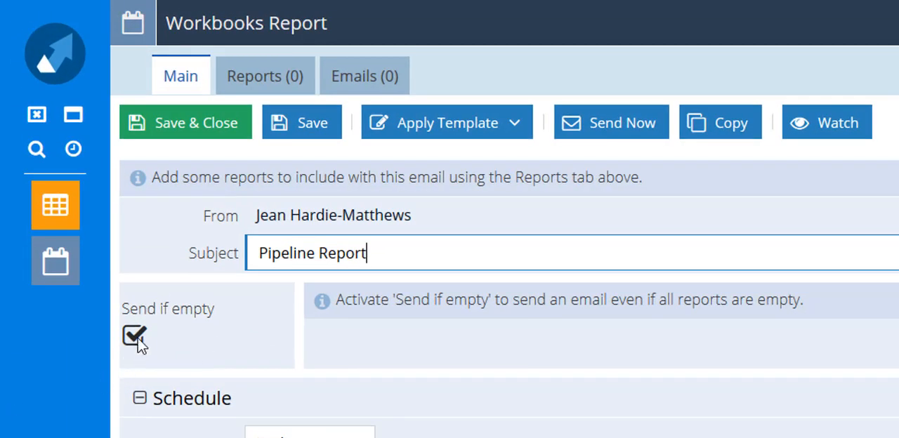
left_click(135, 337)
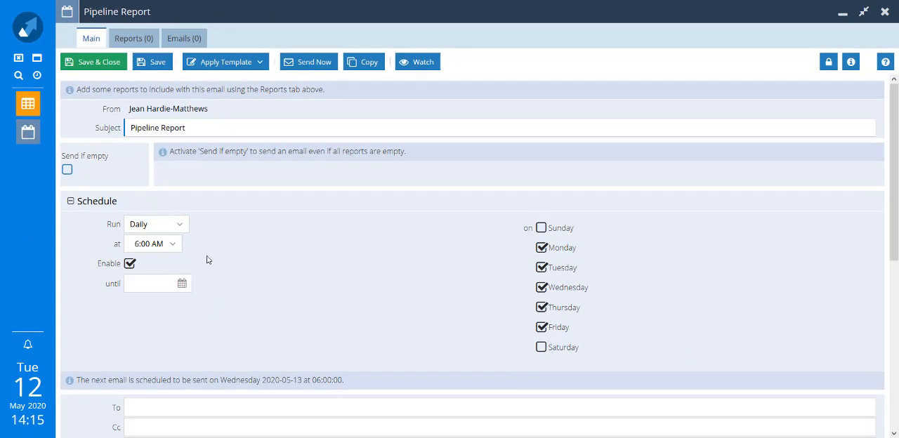
Set the scheduled email to run Daily, with Tuesday as the only selected weekday
left_click(182, 228)
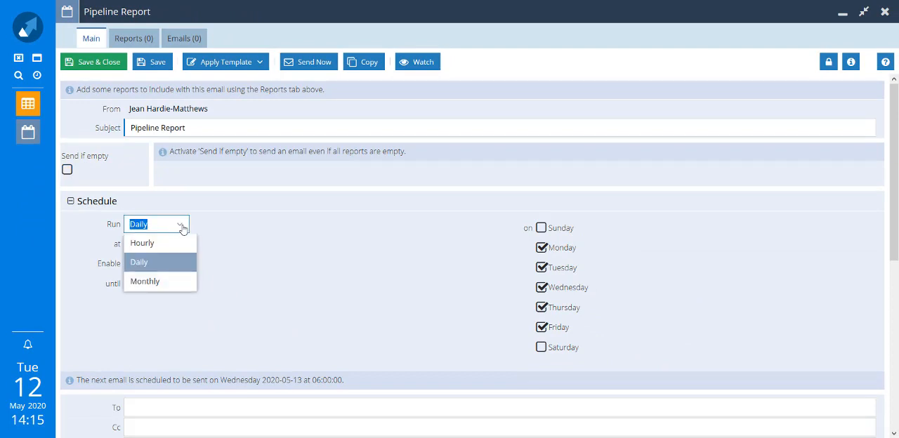
left_click(158, 263)
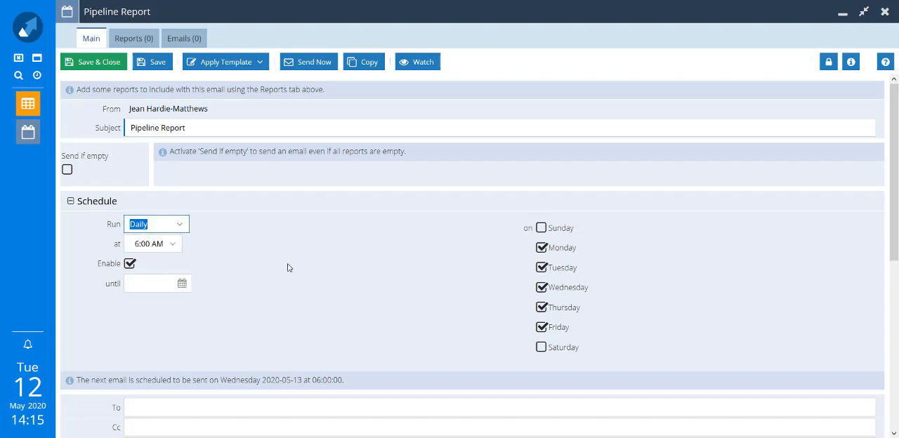
left_click(543, 253)
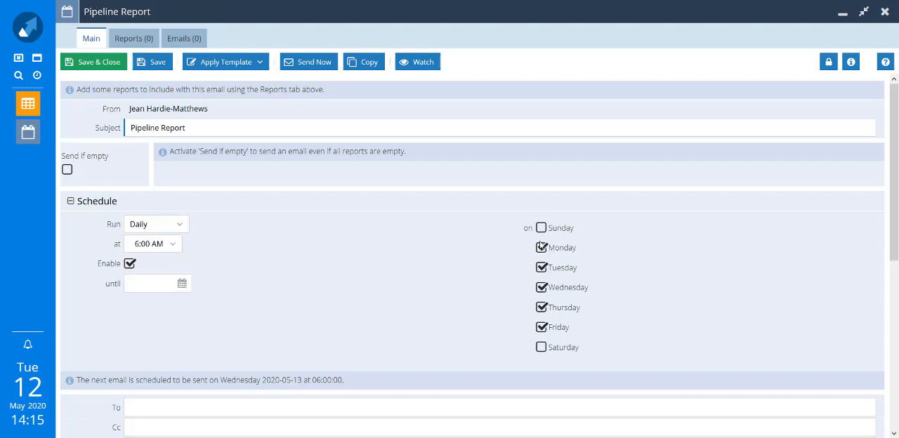
left_click(542, 248)
left_click(541, 288)
left_click(542, 308)
left_click(541, 327)
Set the send time to 4:30 AM and leave the schedule without an end date
left_click(172, 246)
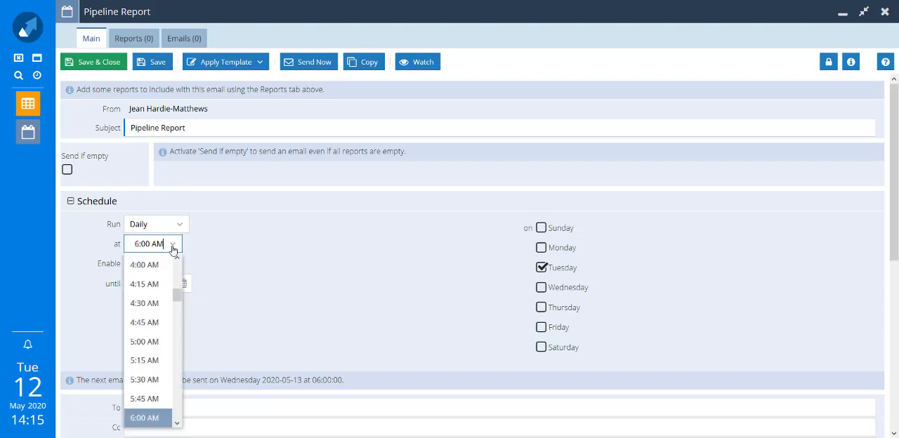
left_click(143, 304)
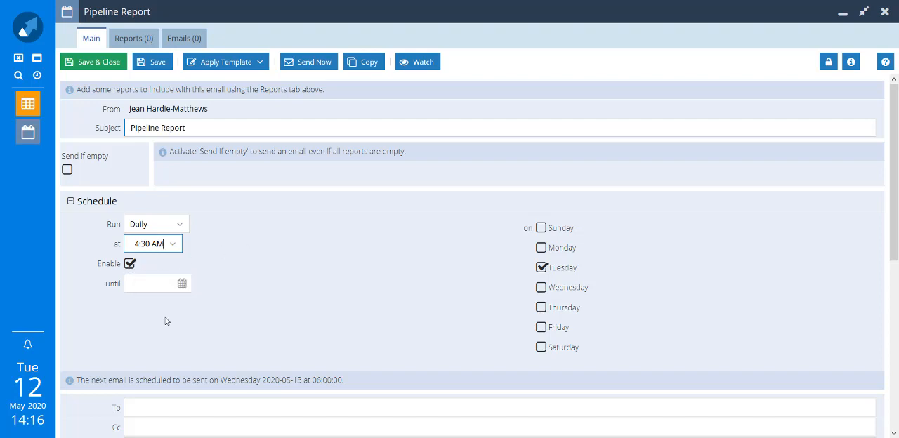
left_click(181, 283)
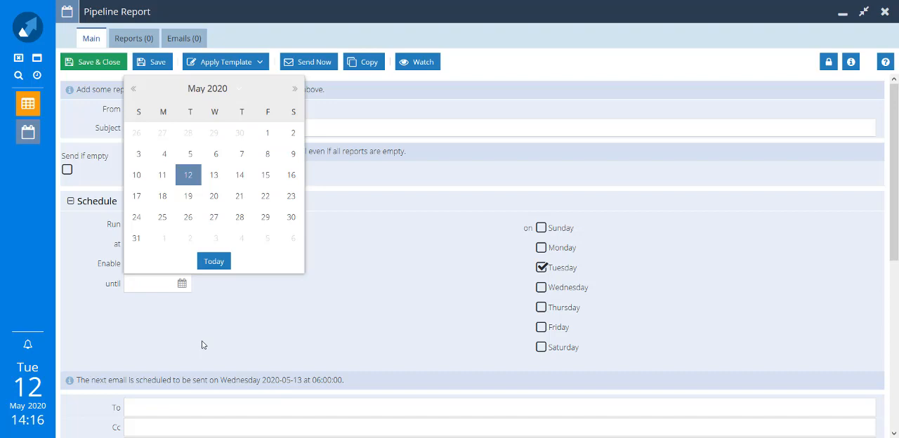
left_click(232, 329)
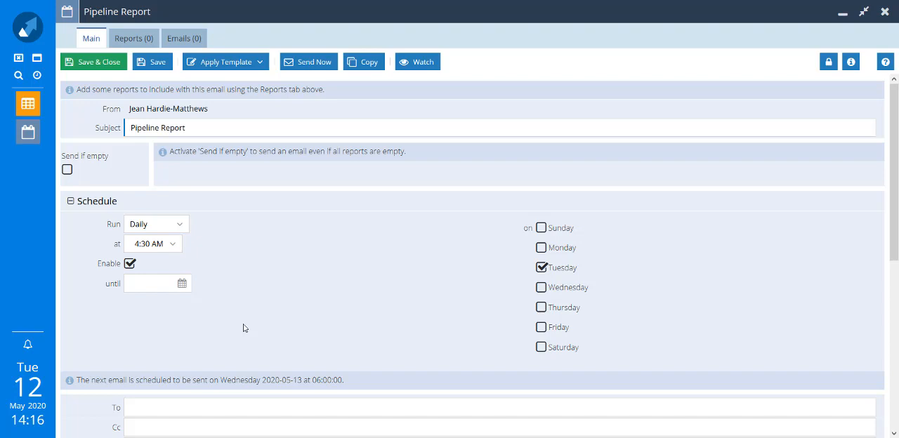
Add an existing contact at their workbooks.com address as a To recipient of the Pipeline Report email
scroll(243, 328, "down", 3)
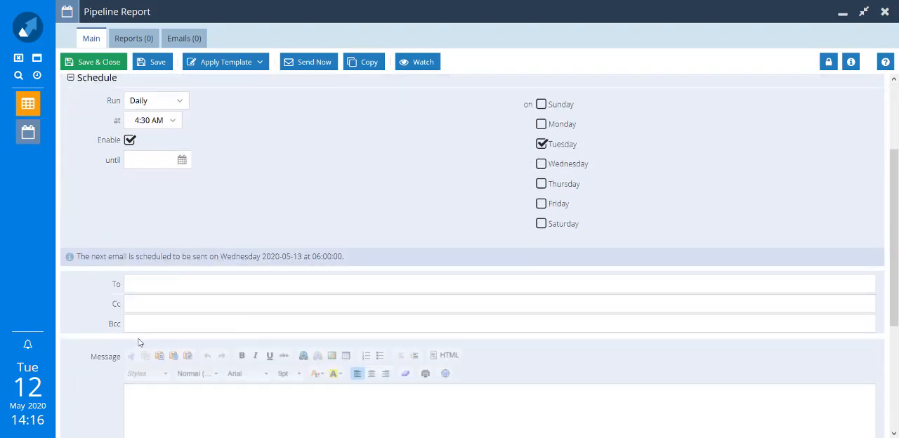
left_click(168, 282)
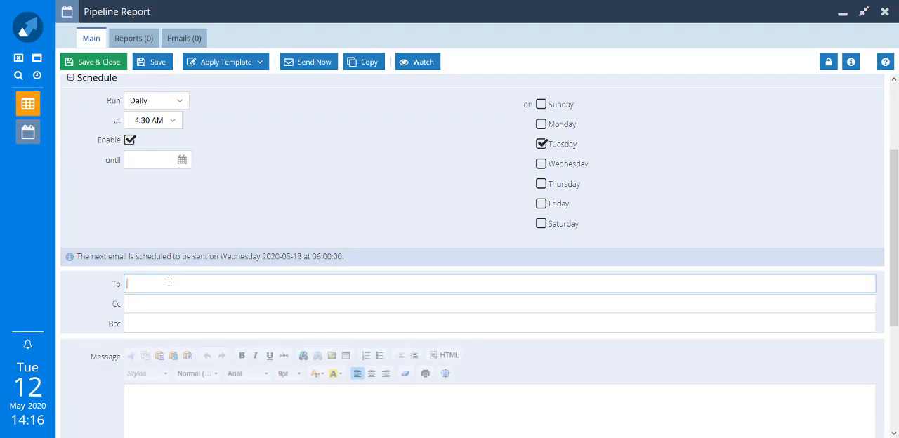
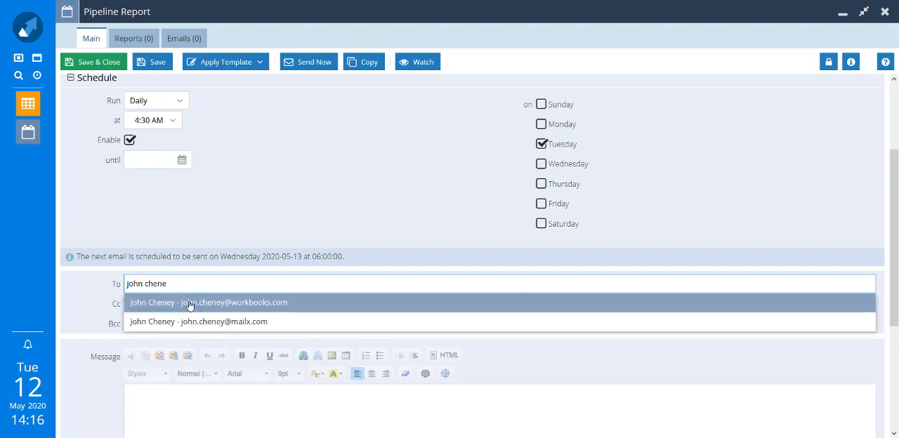
left_click(189, 303)
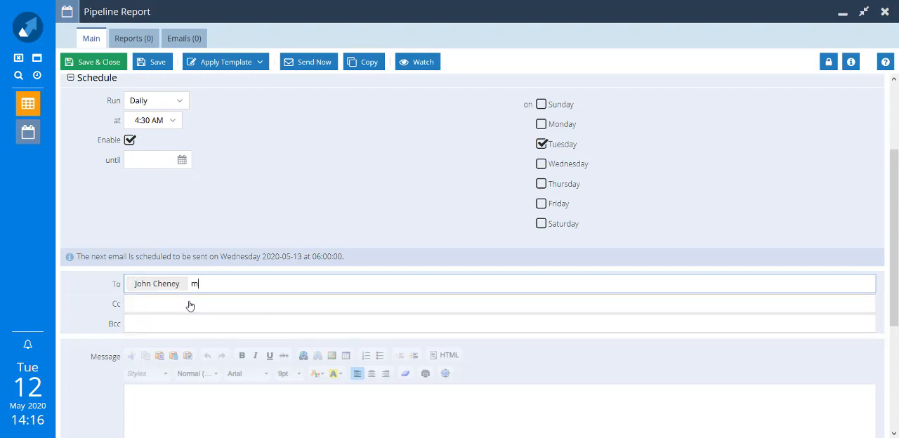
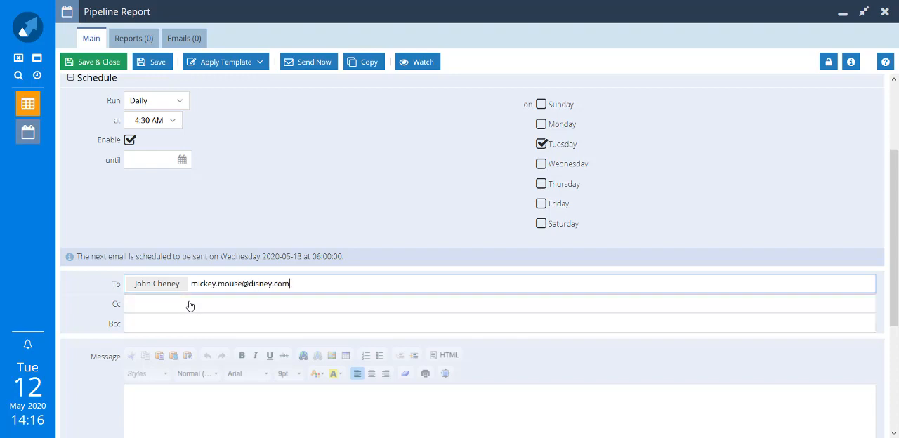
Add an external email address as a second To recipient, leaving Cc, Bcc and the message empty
left_click(189, 302)
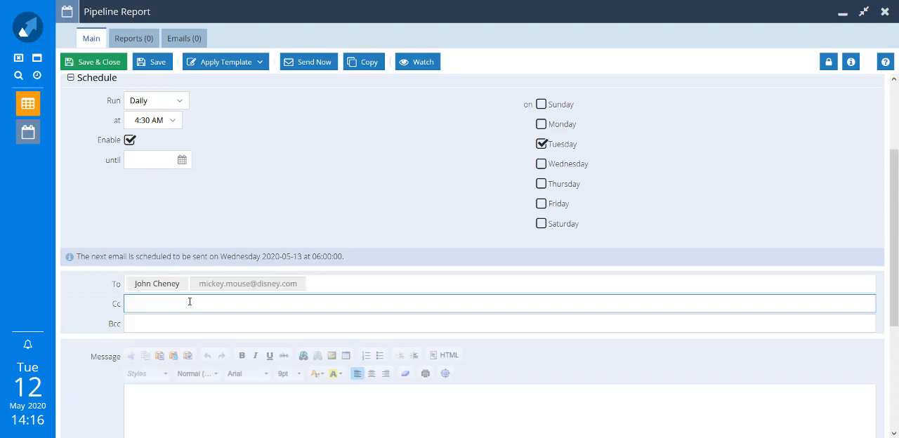
scroll(161, 274, "down", 3)
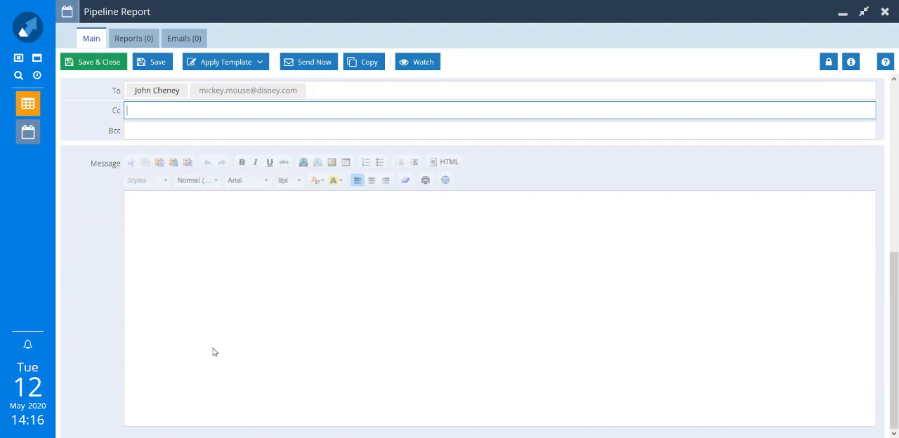
Add a chart to the scheduled email from DEMO: Opportunities This FY, choosing Pipeline by Stage & Rep in Image file (PNG) format
left_click(141, 37)
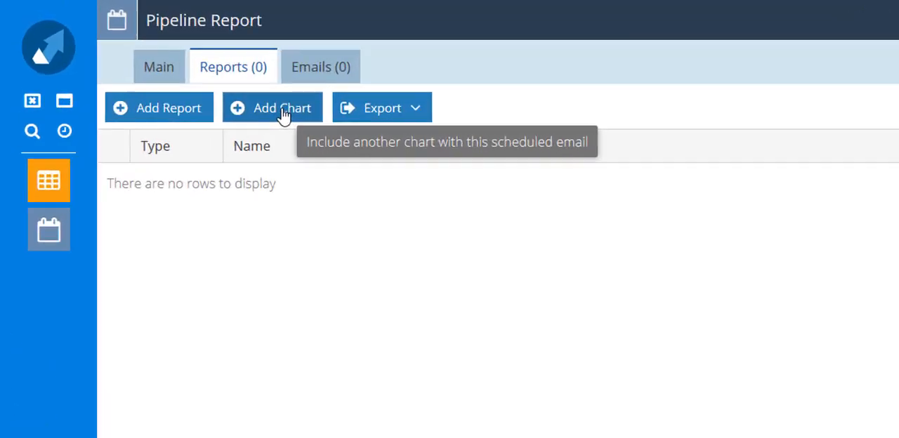
left_click(284, 114)
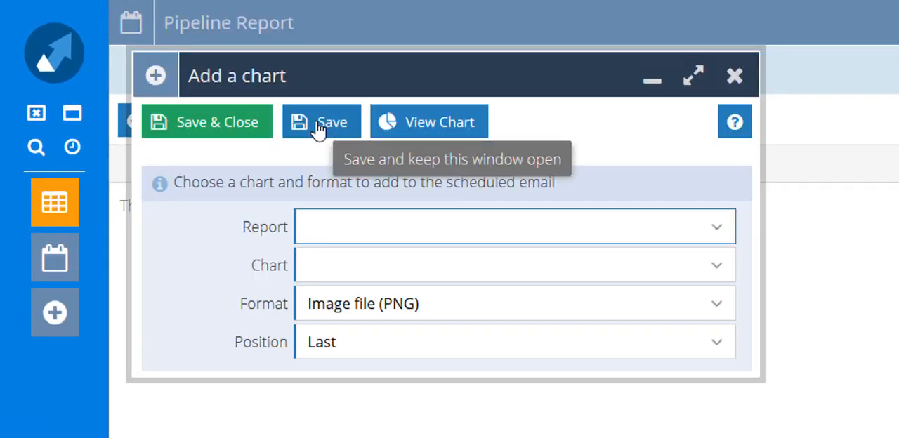
type("demo")
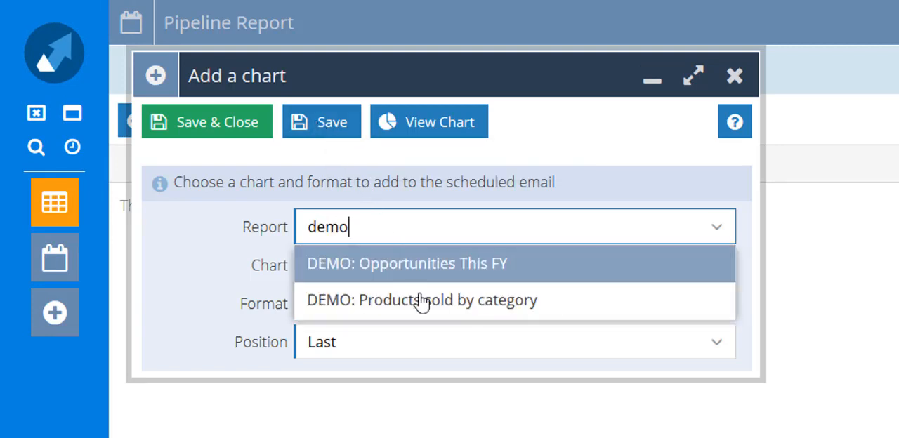
left_click(413, 281)
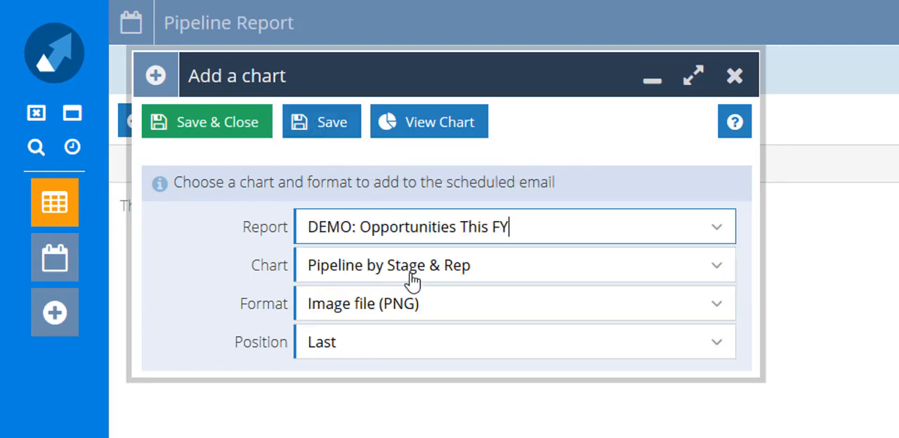
left_click(720, 274)
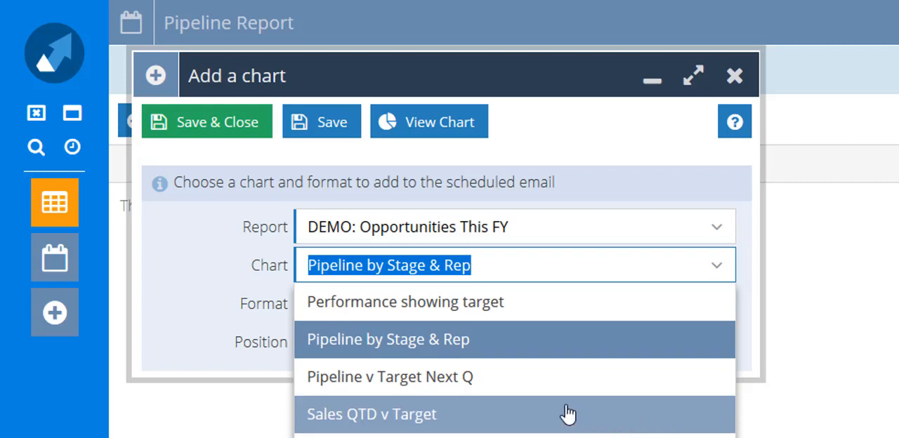
left_click(521, 344)
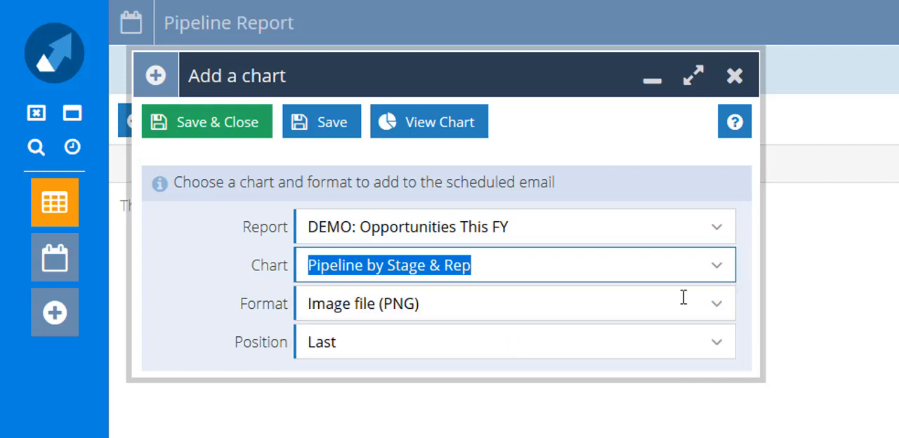
left_click(722, 309)
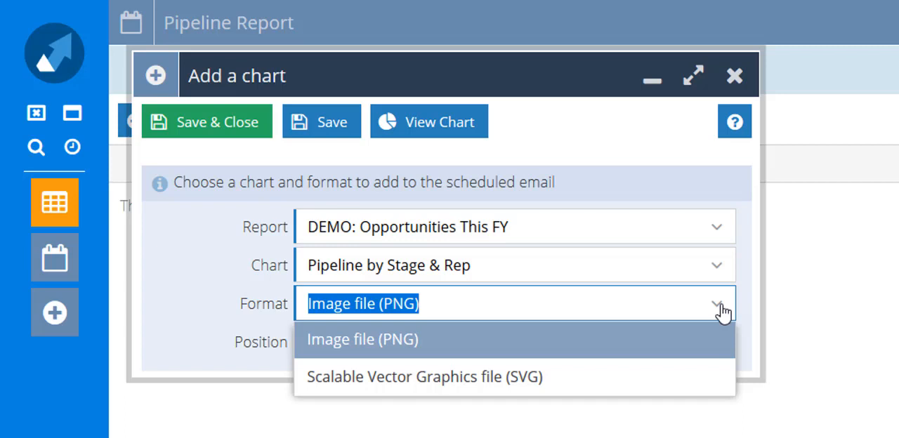
left_click(230, 204)
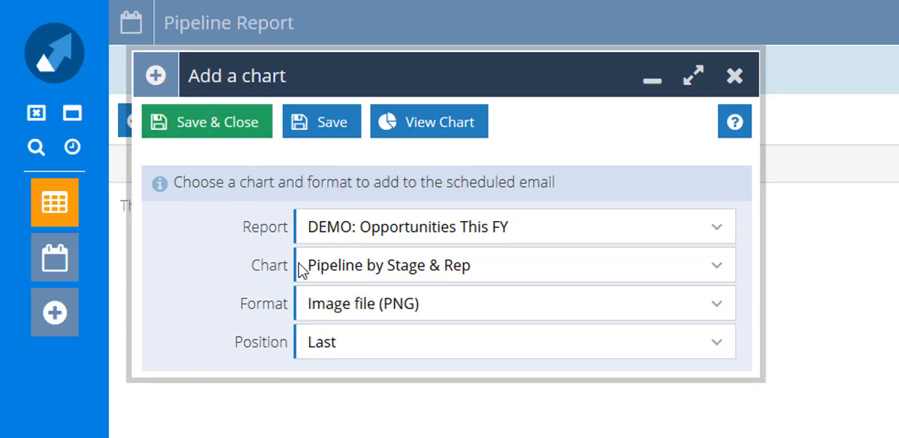
Preview the chosen chart, change the attached chart to Pipeline v Target Next Q, and save it
left_click(440, 134)
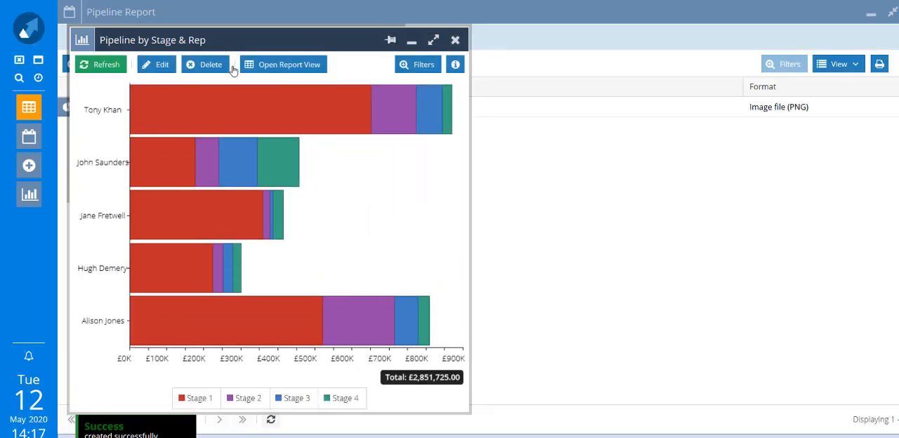
left_click(455, 40)
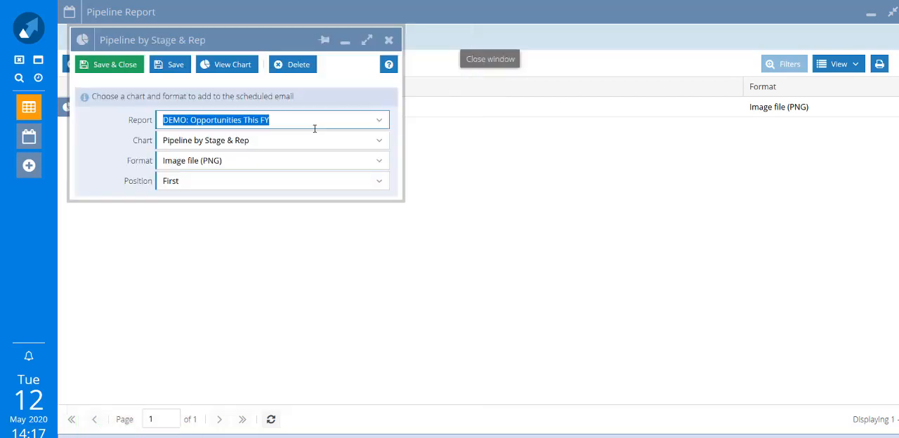
left_click(379, 142)
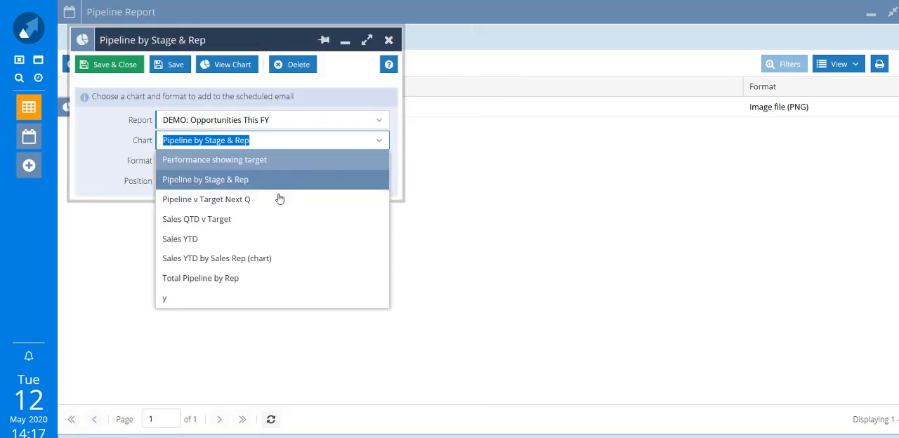
left_click(278, 200)
left_click(113, 64)
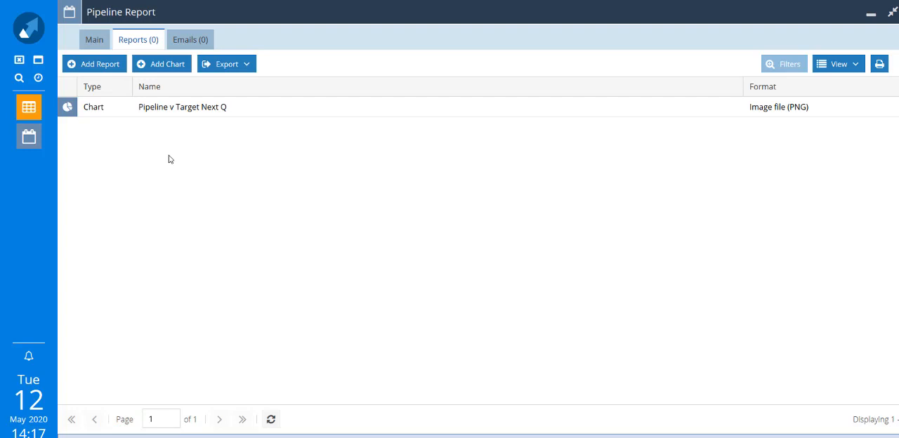
Add the DEMO: Opportunities This FY report with the view Pipeline this Quarter, by Rep in Inline format, and return to the main email details
left_click(99, 64)
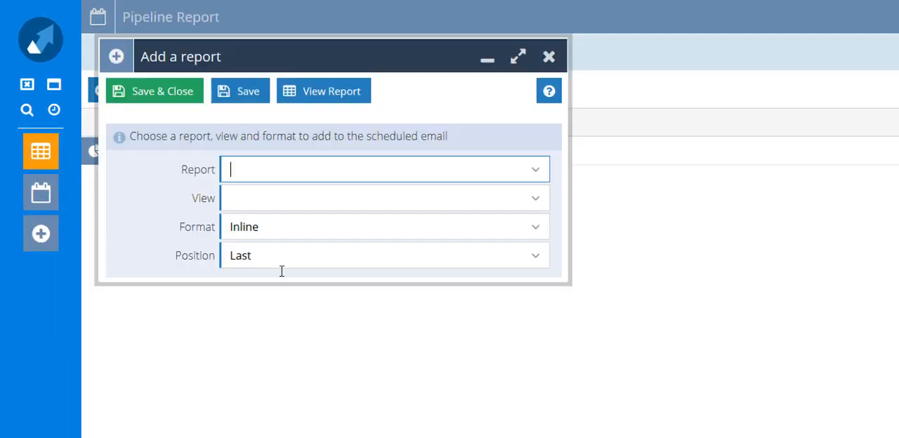
type("demo")
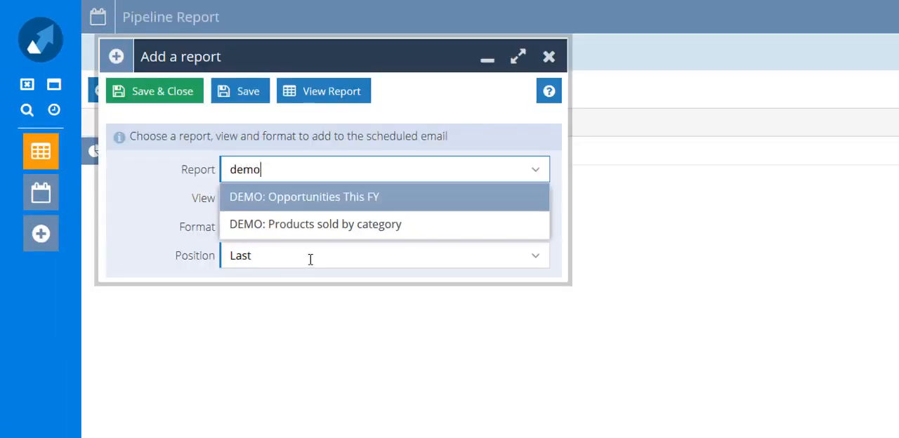
left_click(339, 197)
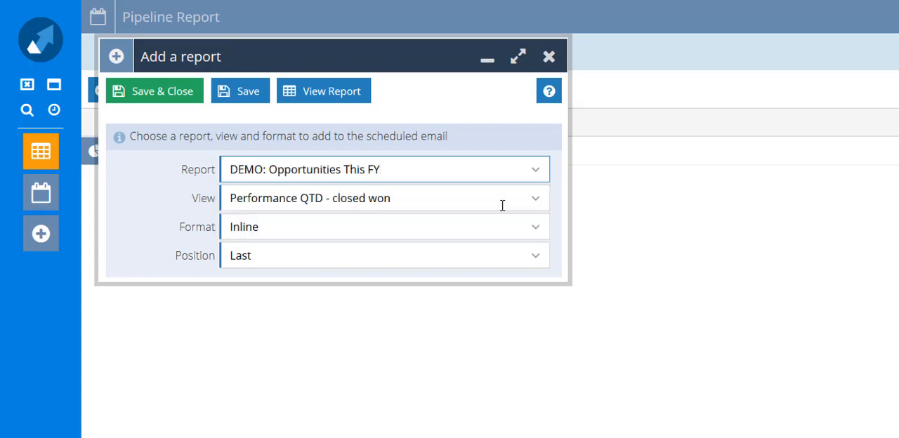
left_click(536, 202)
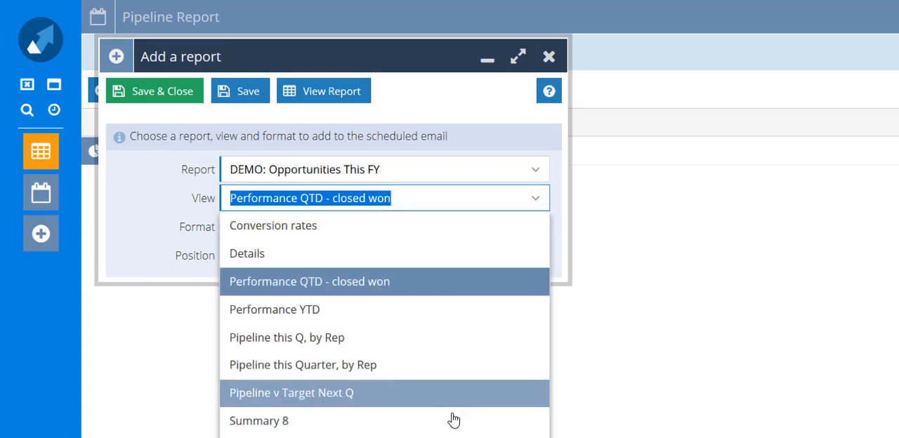
left_click(450, 367)
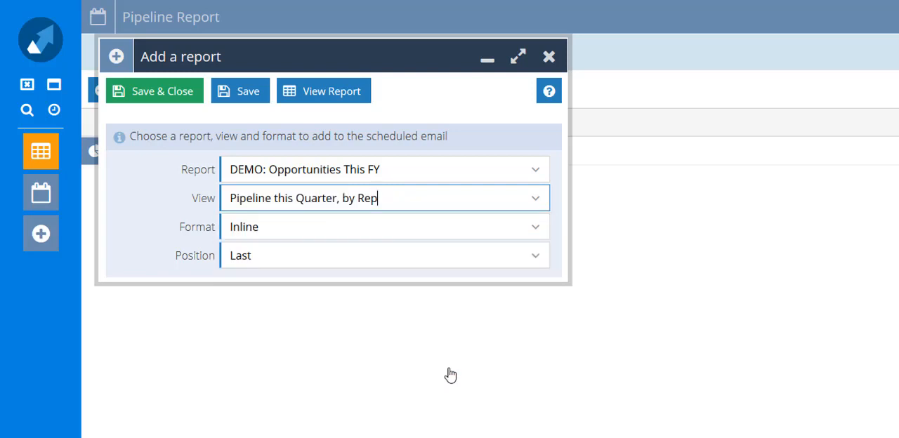
left_click(536, 231)
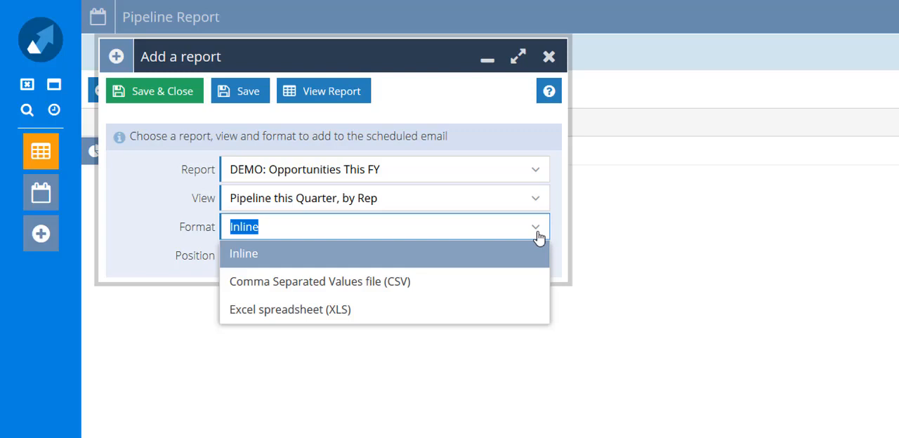
left_click(147, 97)
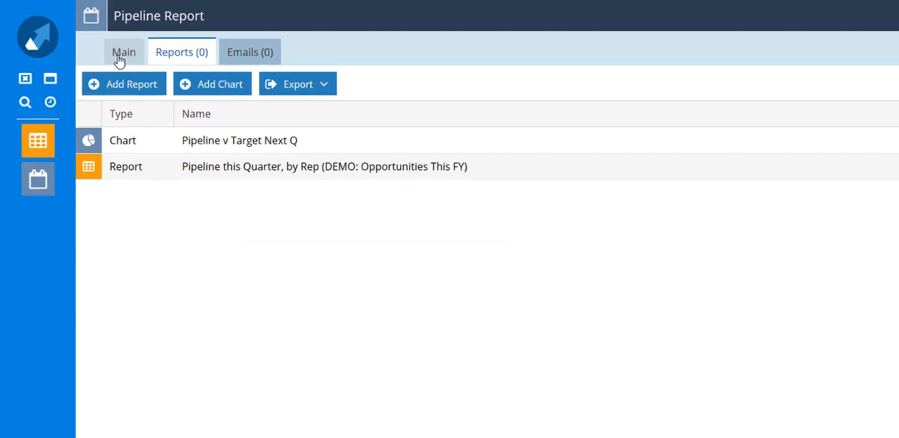
left_click(119, 61)
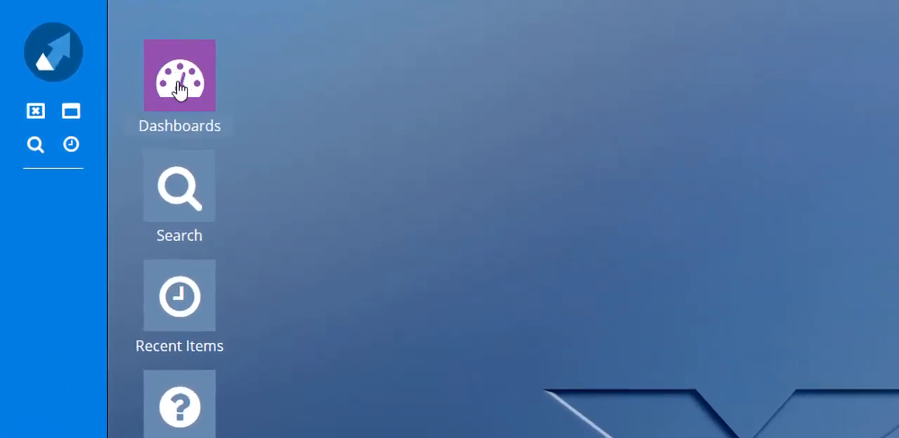
Open the dashboards list and look through All Dashboards before returning to My Dashboards
left_click(53, 47)
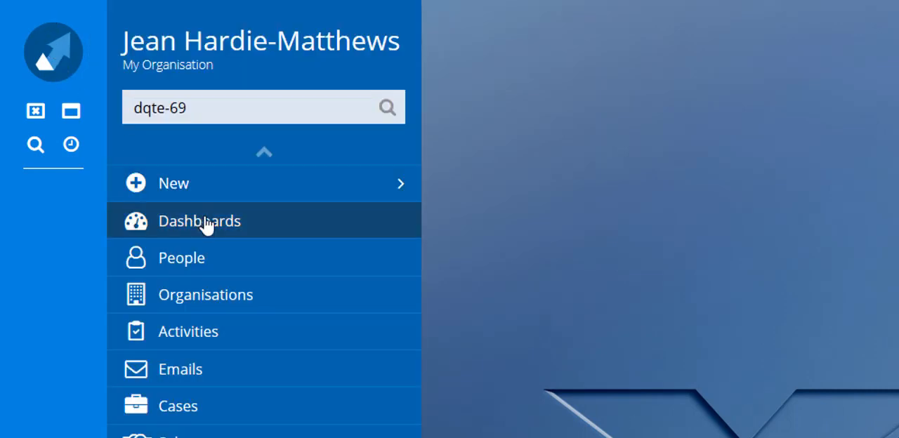
left_click(205, 224)
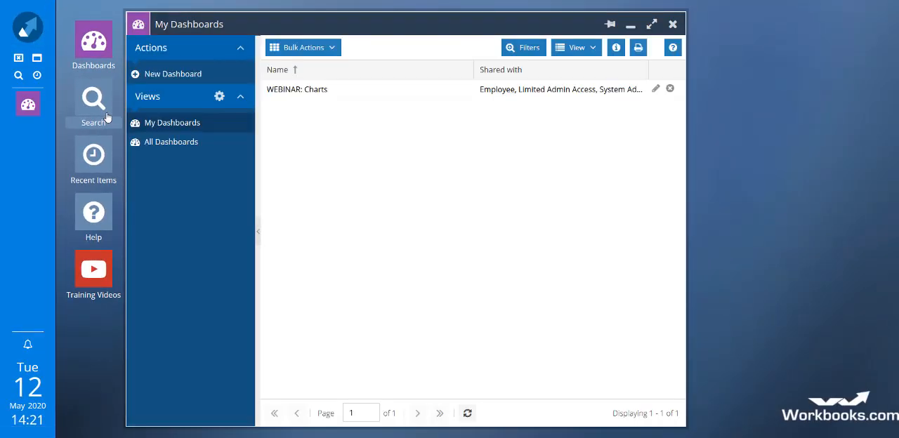
left_click(181, 142)
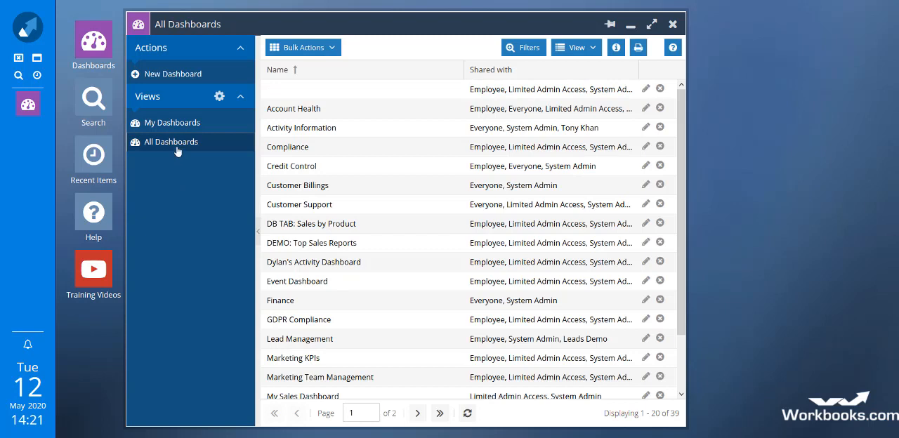
left_click(182, 132)
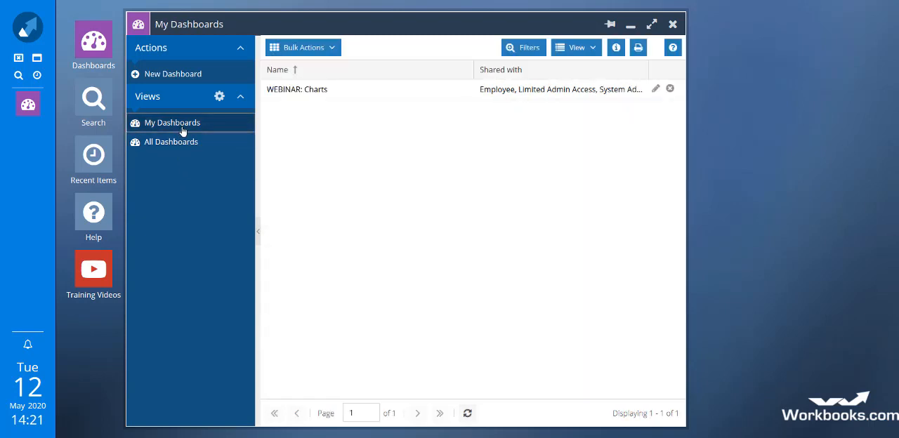
Open the WEBINAR: Charts dashboard in a maximised window and examine its Company Wide charts
left_click(300, 94)
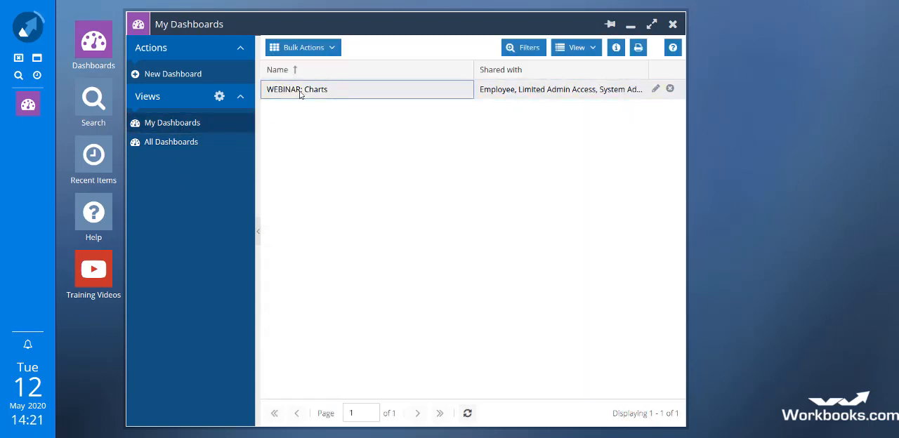
double_click(300, 94)
left_click(752, 49)
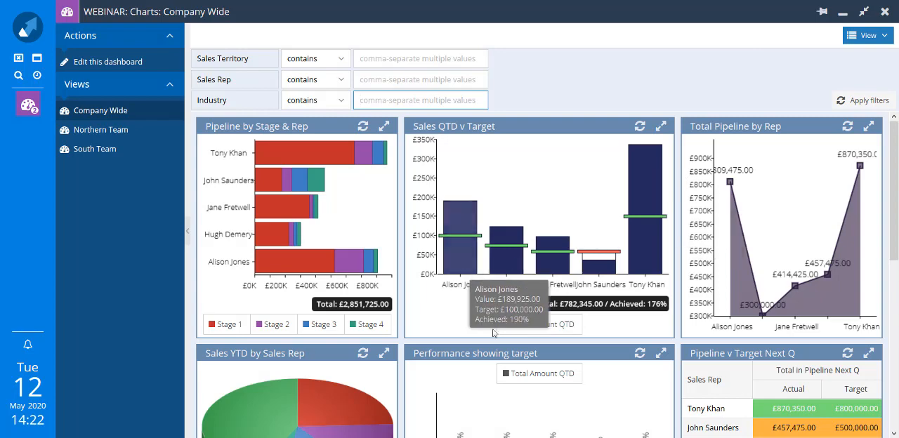
scroll(716, 323, "down", 3)
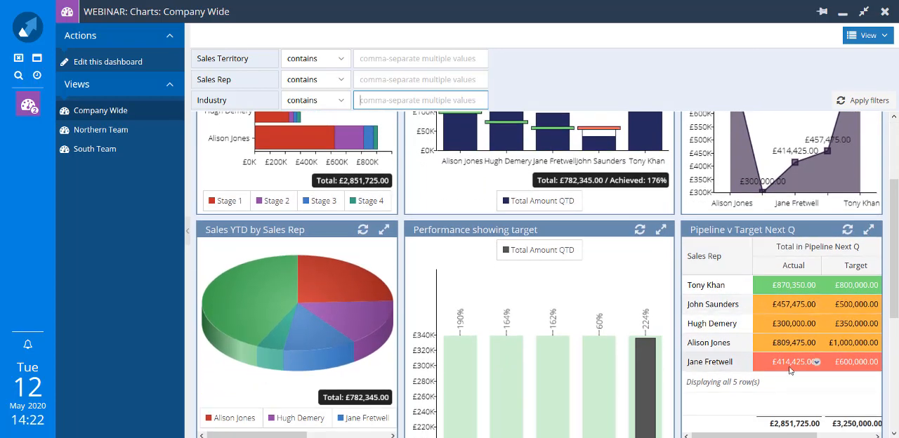
scroll(562, 210, "up", 3)
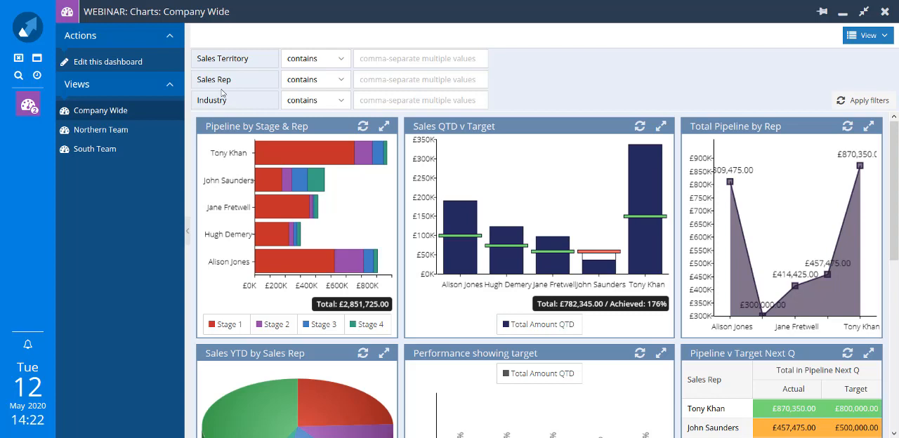
Filter the Company Wide dashboard charts to records whose Sales Territory contains north
left_click(380, 59)
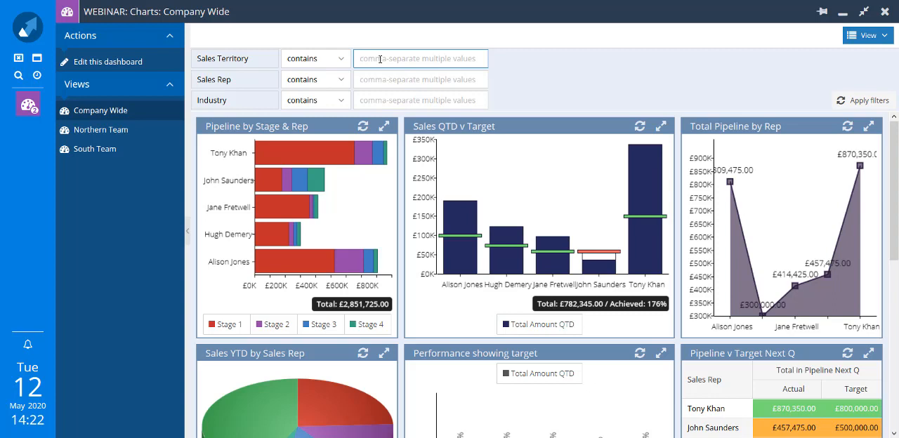
type("north")
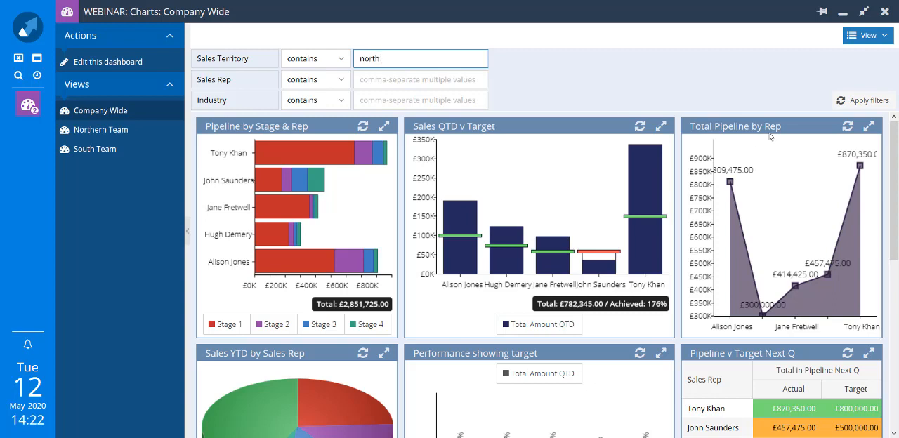
left_click(845, 109)
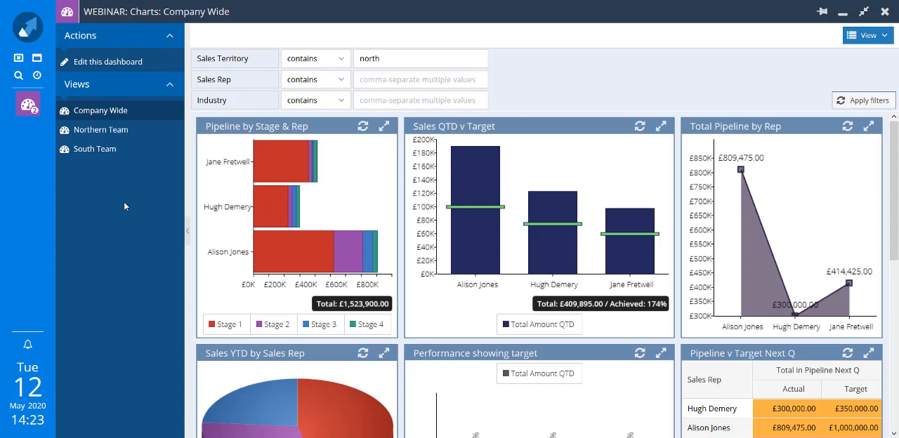
Add the dashboard to the desktop as a shortcut named WEBINAR: Charts: Company Wide
left_click(67, 12)
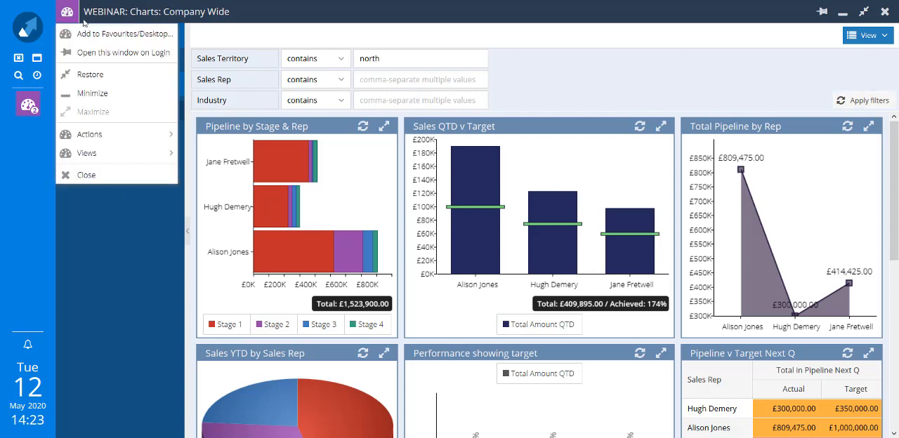
left_click(84, 39)
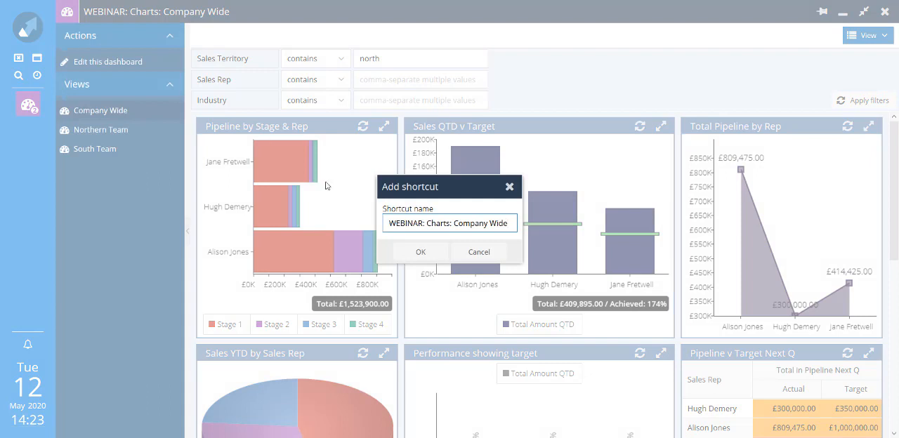
left_click(418, 257)
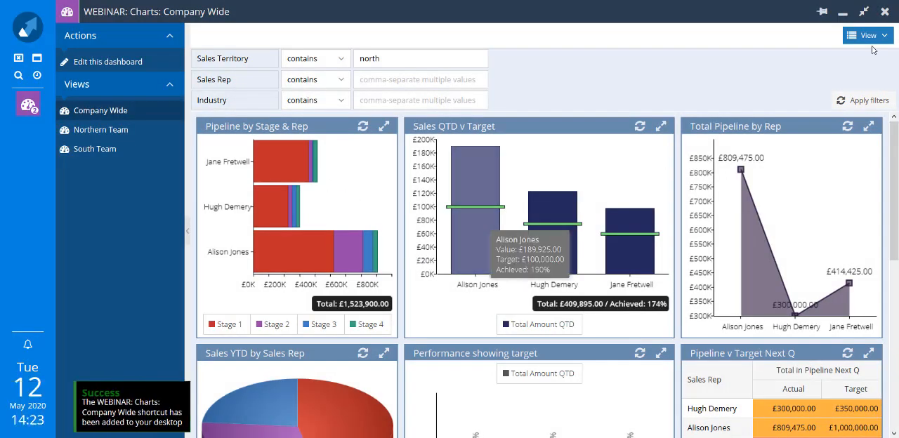
Close the open dashboard windows, reopen WEBINAR: Charts: Company Wide from its desktop shortcut, and set it to open on login
left_click(884, 11)
left_click(675, 21)
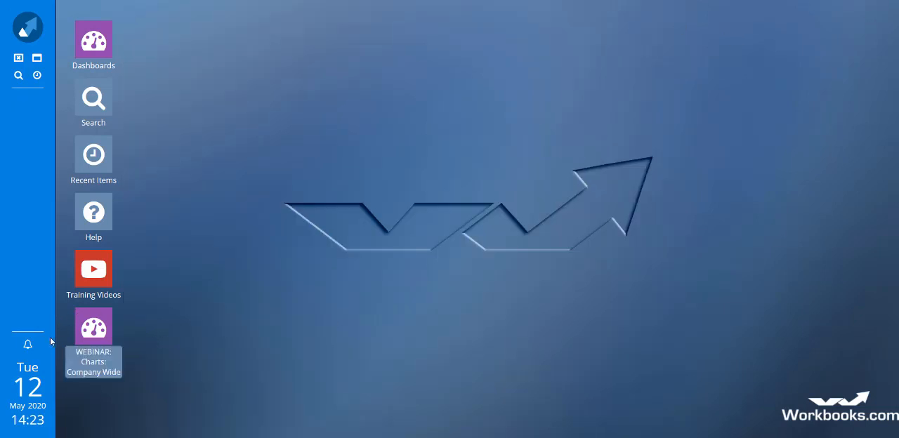
left_click(99, 340)
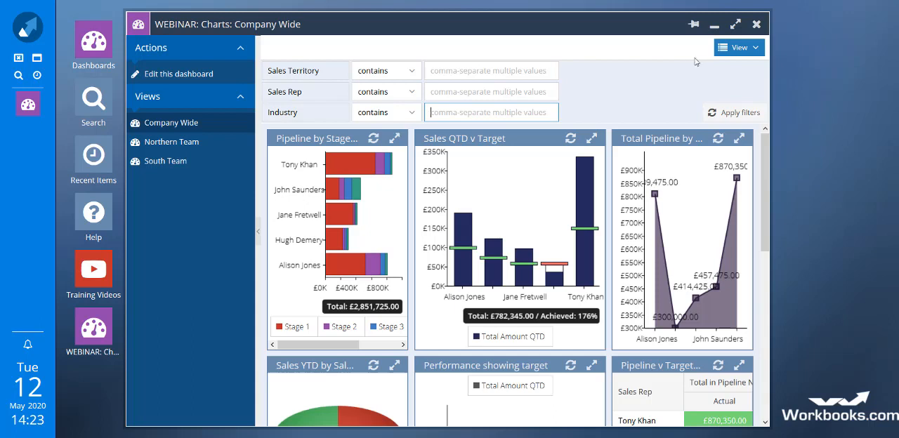
left_click(698, 26)
Open the WEBINAR: Charts dashboard for editing and start adding a chart to its layout
left_click(202, 83)
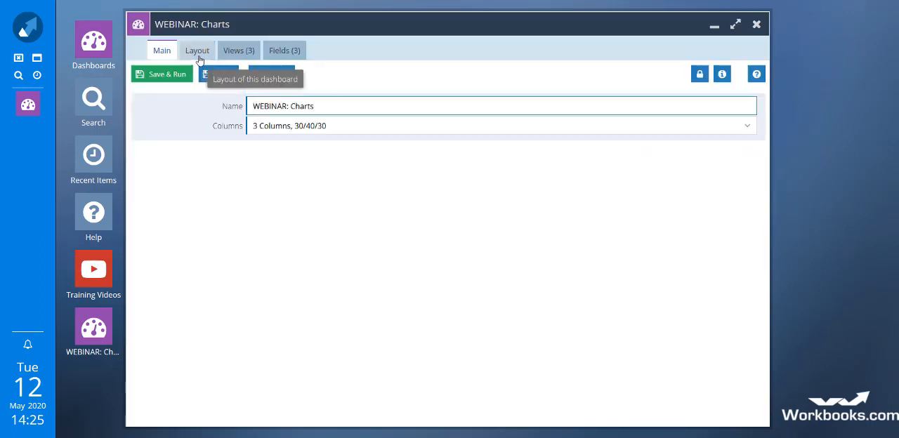
left_click(197, 54)
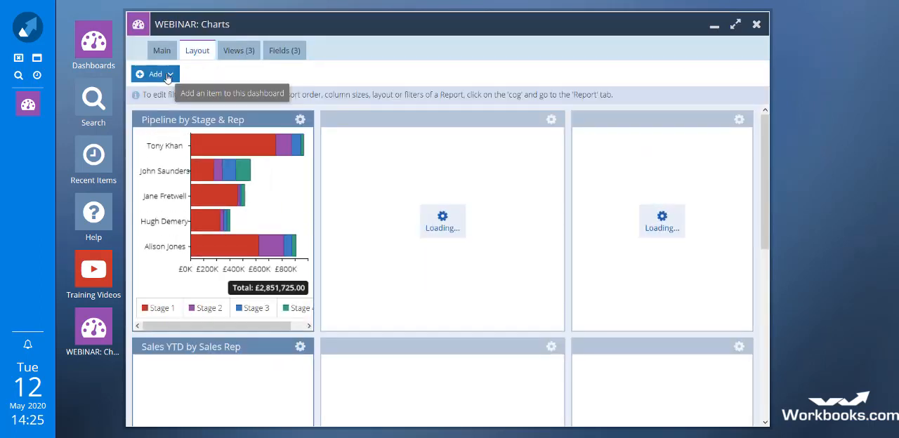
left_click(168, 75)
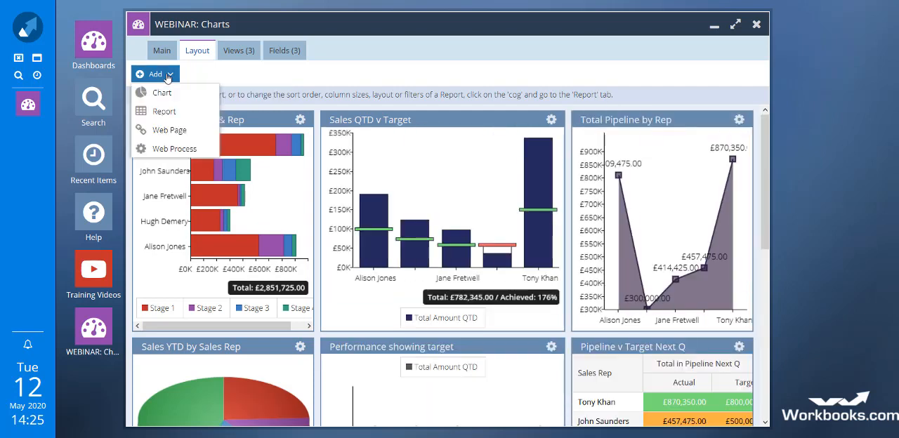
left_click(169, 93)
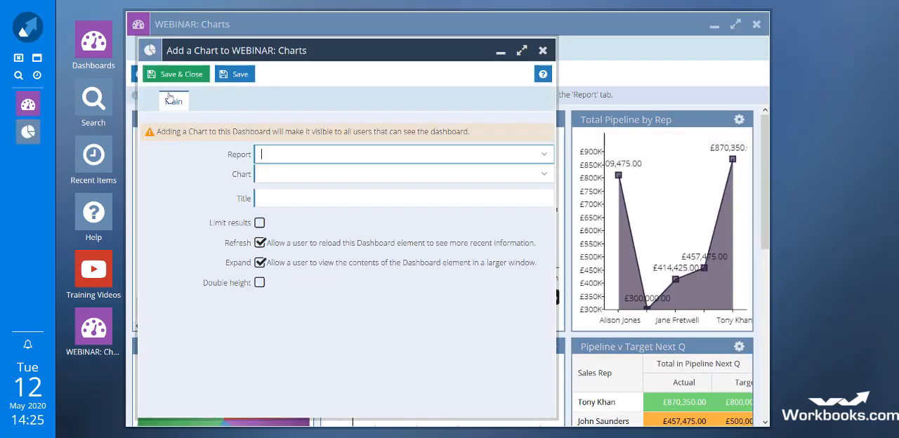
Add the Pipeline this Q, by rep chart from the WEBINAR CHARTS: Opportunities This FY report, and save and run the dashboard
left_click(324, 161)
type("web")
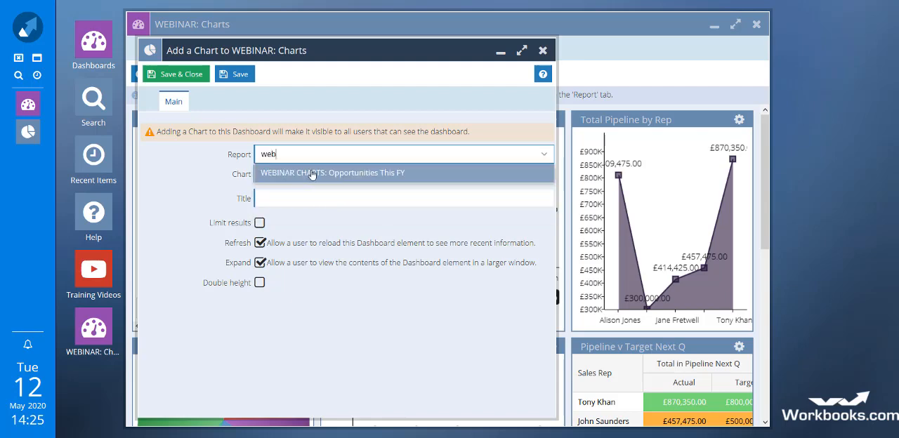
left_click(313, 173)
left_click(546, 176)
left_click(383, 212)
left_click(179, 75)
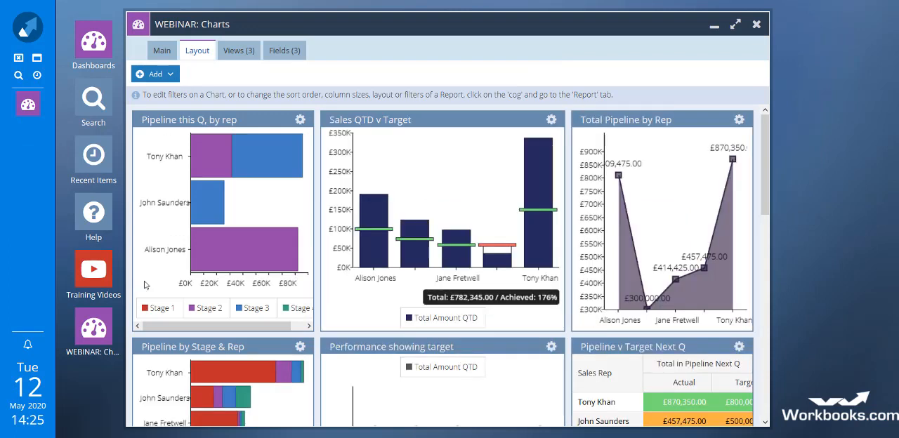
left_click(161, 51)
left_click(163, 74)
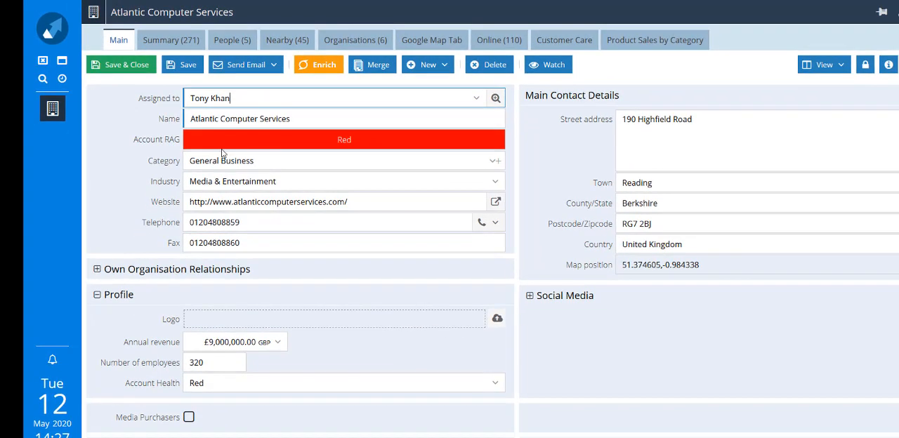
Set the Account Health of Atlantic Computer Services to Green, save the record, and expand its Profile section
left_click(494, 386)
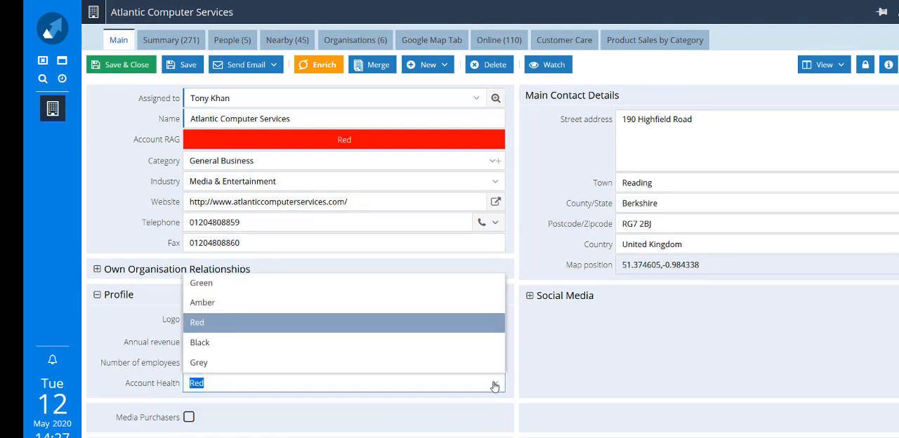
left_click(265, 290)
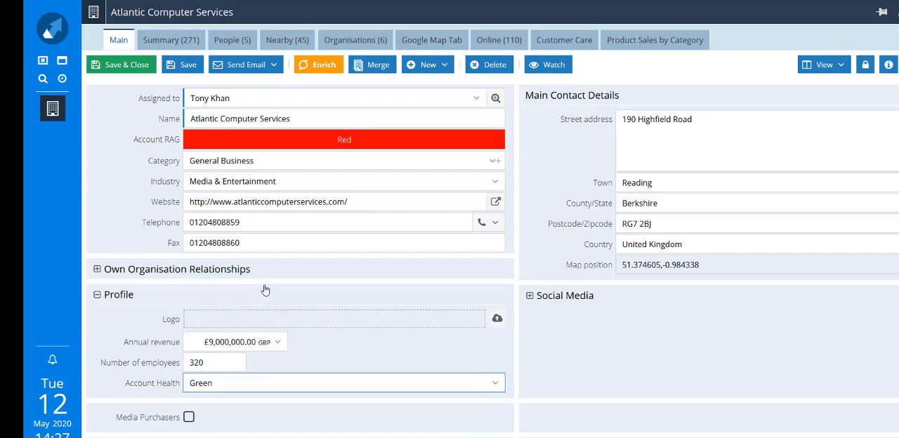
left_click(175, 66)
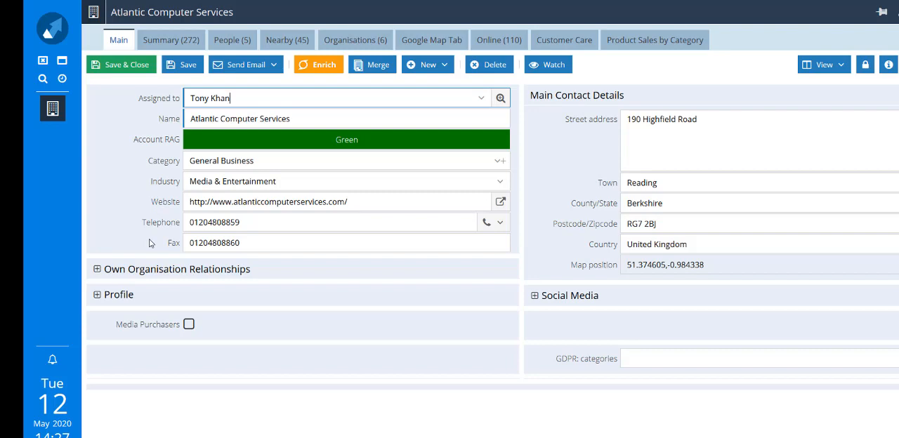
left_click(97, 294)
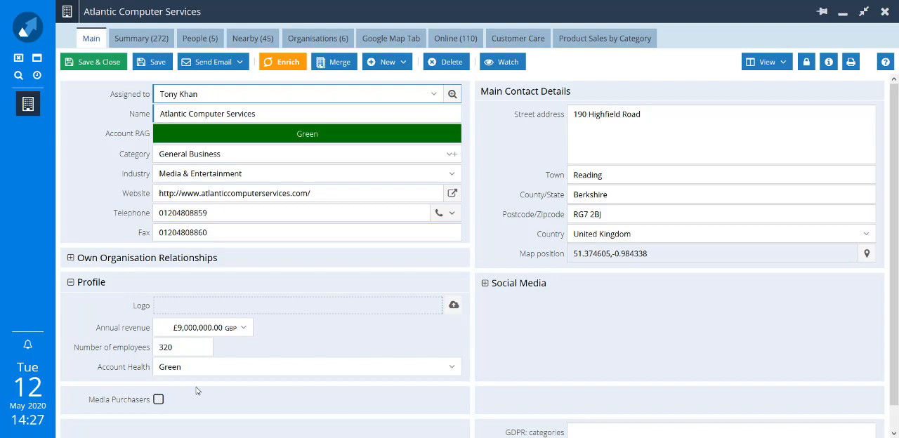
Switch the organisation record to the view that includes Sales History and open its Product Sales by Category charts
left_click(782, 61)
left_click(780, 80)
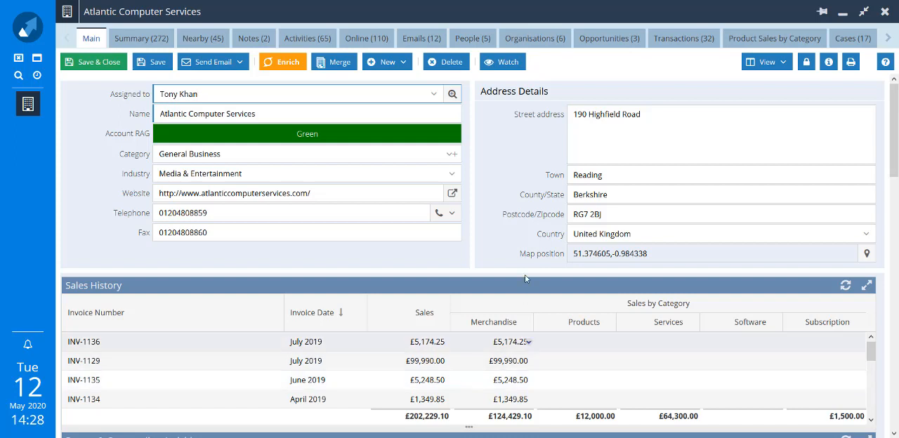
left_click(739, 43)
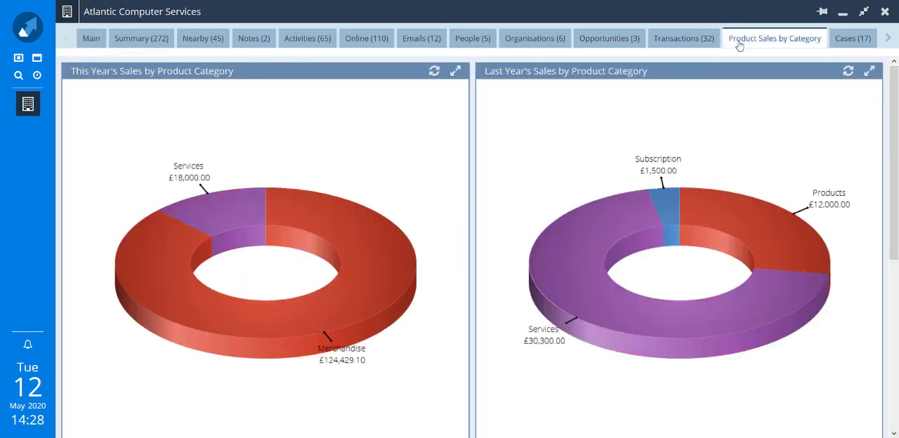